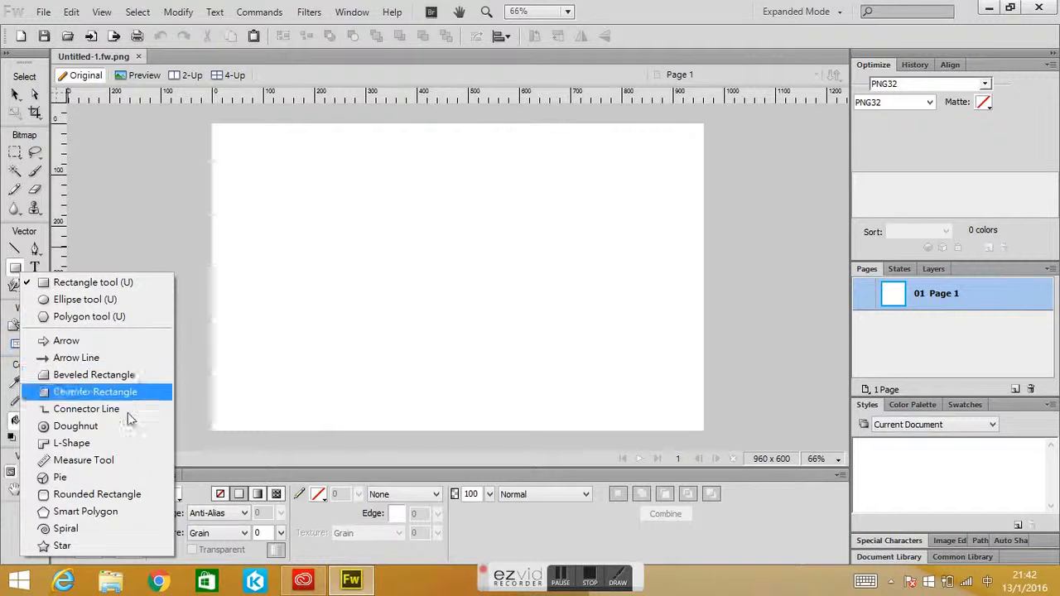
- Draw a rectangle about 144 by 285 px on the canvas and fill it with dark yellow
{"action": "left_click", "coordinate": [123, 284]}
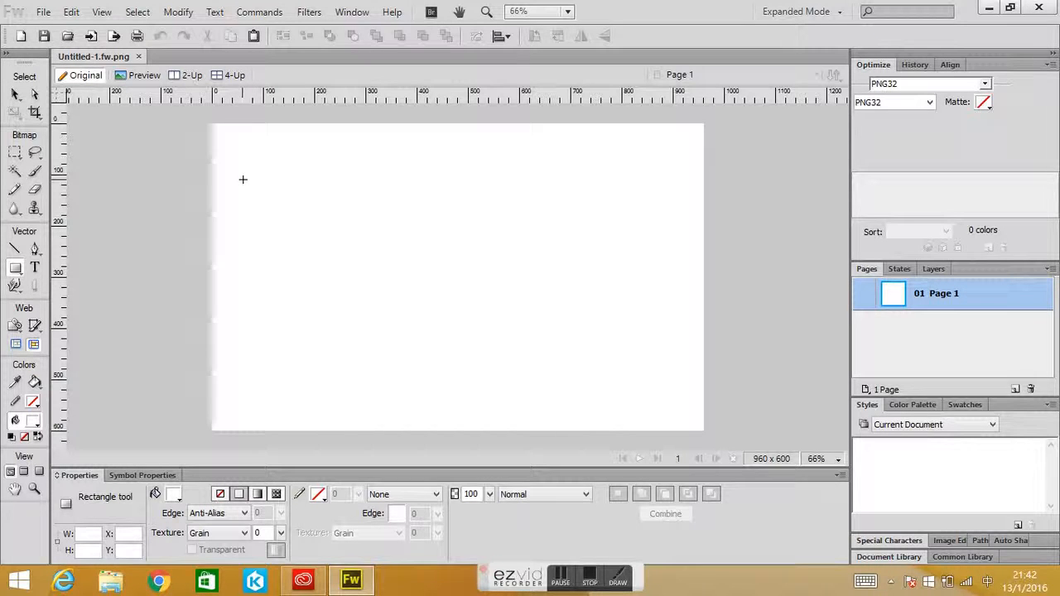
{"action": "left_click_drag", "start_coordinate": [251, 172], "coordinate": [323, 317]}
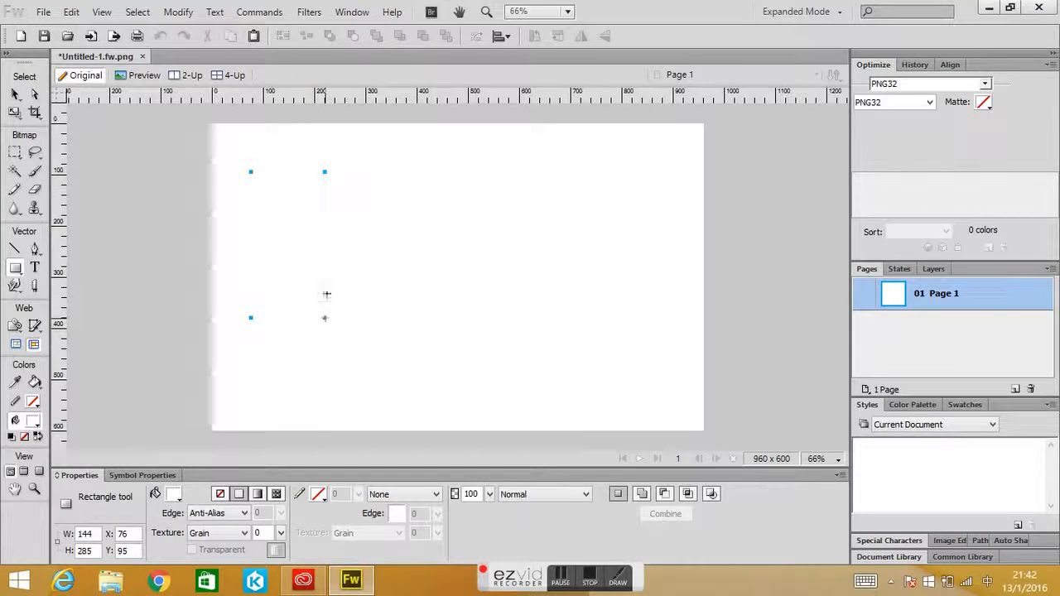
{"action": "left_click", "coordinate": [174, 494]}
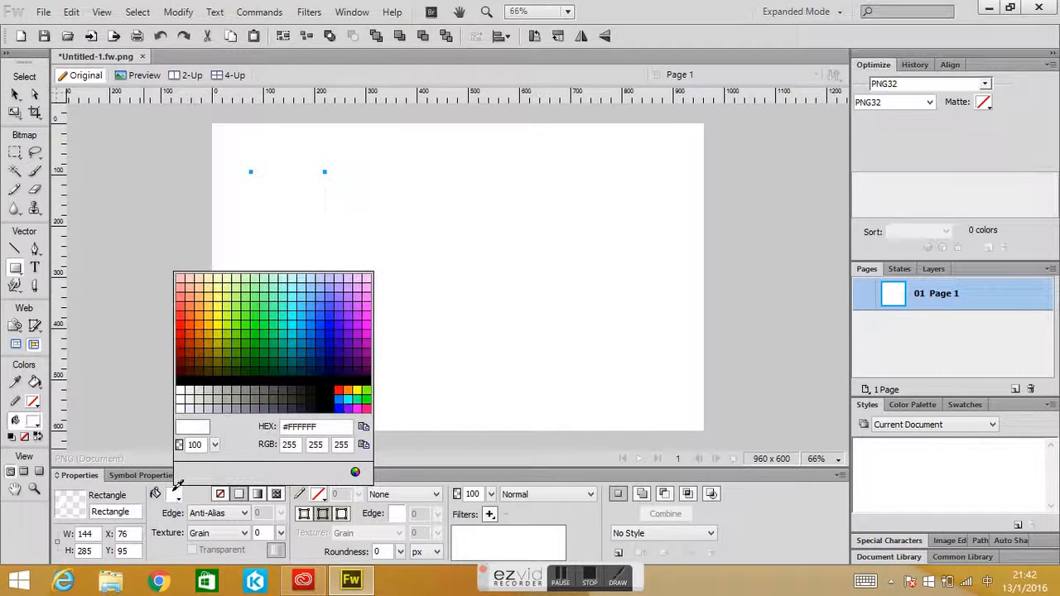
{"action": "left_click", "coordinate": [218, 333]}
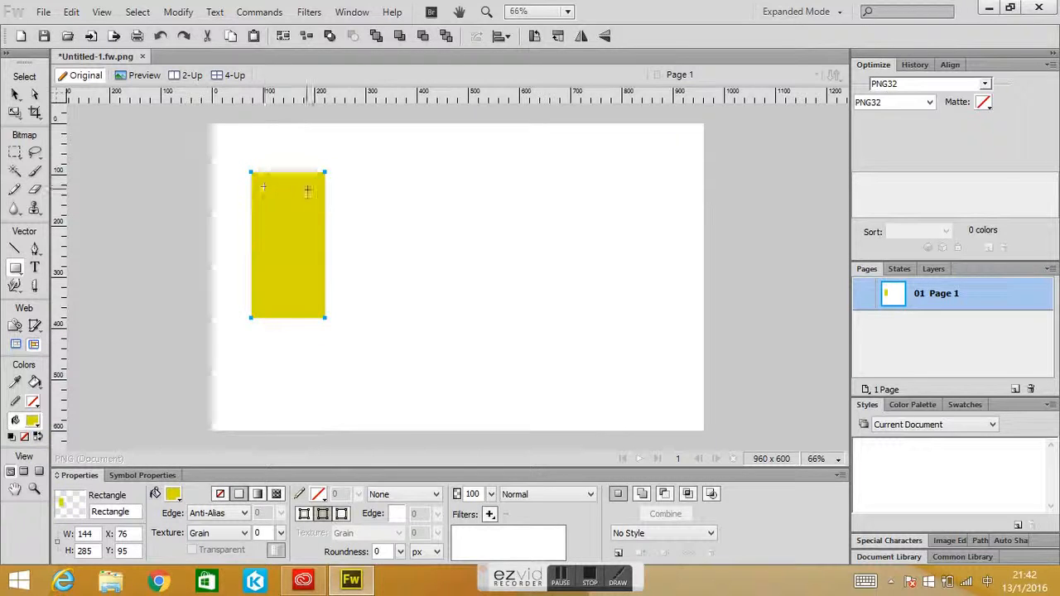
- Turn on tooltips so that pointer coordinates show while drawing
{"action": "left_click", "coordinate": [102, 12]}
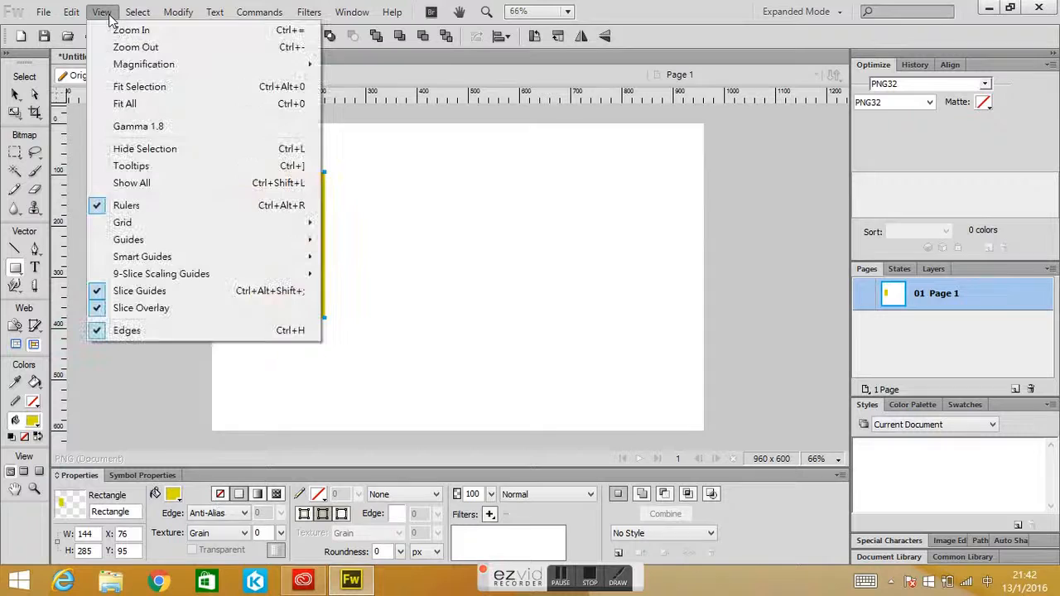
{"action": "left_click", "coordinate": [159, 170]}
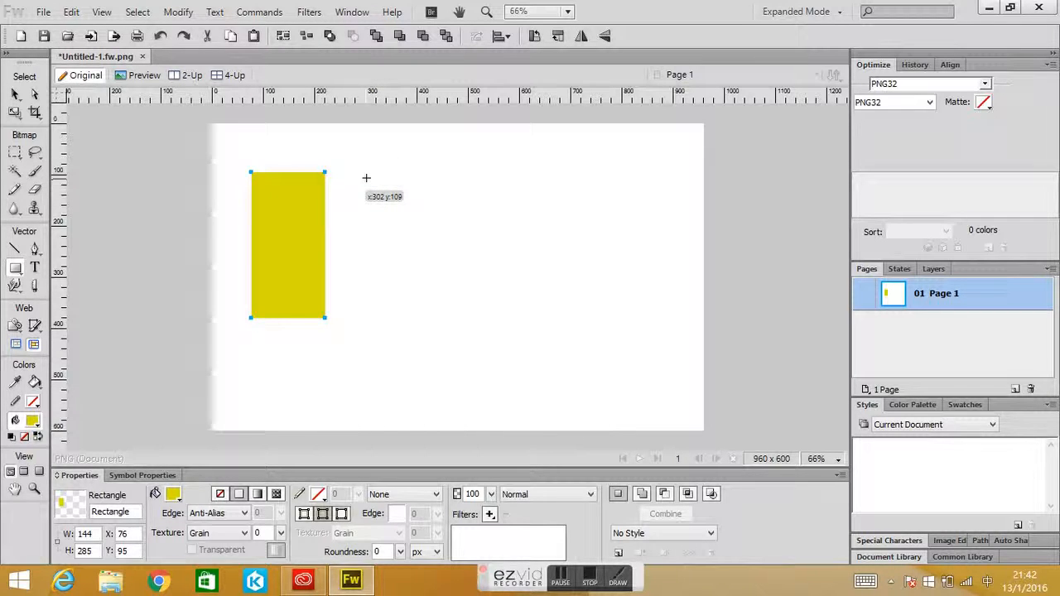
- Draw a second rectangle about 251 by 266 px beside the first one and delete it
{"action": "left_click_drag", "start_coordinate": [366, 177], "coordinate": [495, 313]}
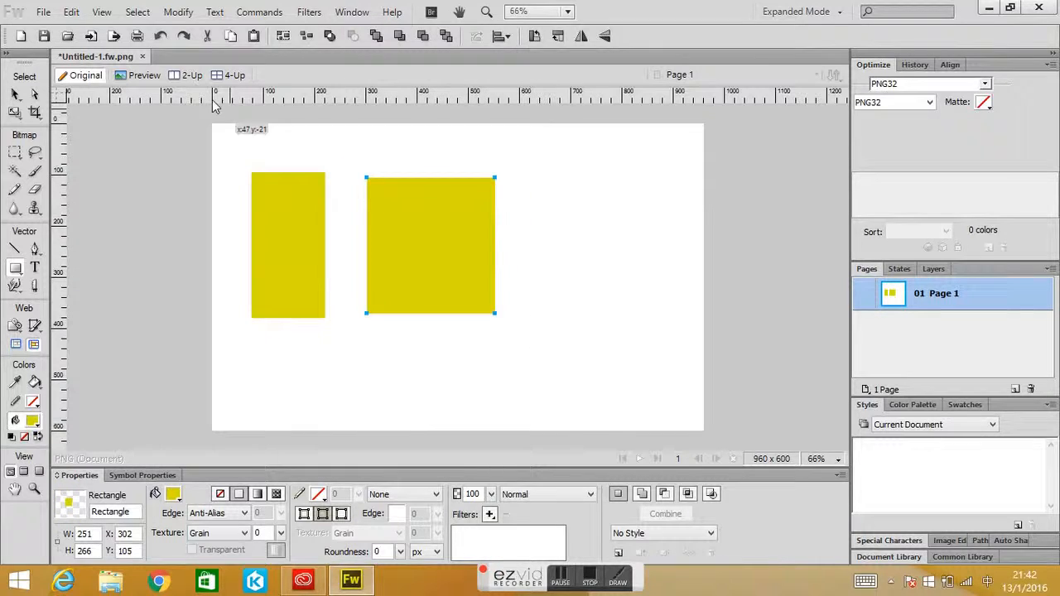
{"action": "left_click", "coordinate": [16, 93]}
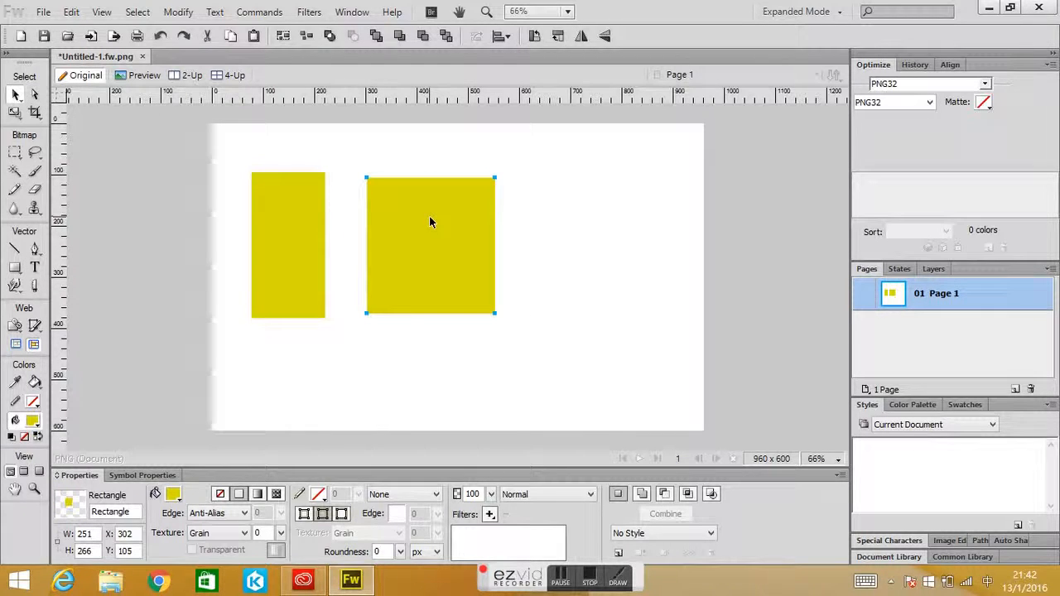
{"action": "key", "text": "Delete"}
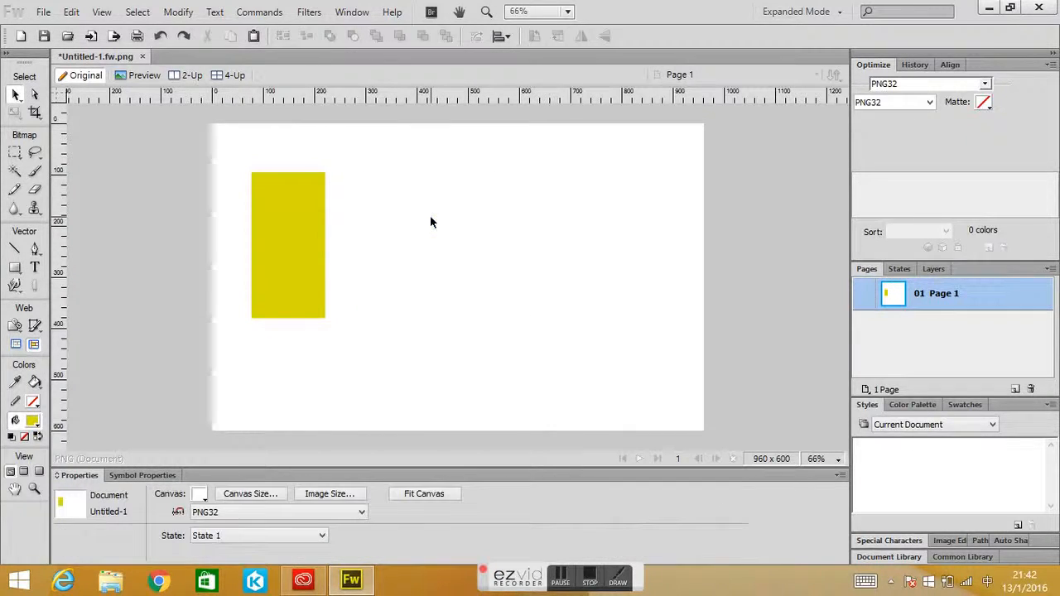
- Set the remaining yellow rectangle's width to 200 px and its height to 350 px
{"action": "left_click", "coordinate": [283, 224]}
{"action": "left_click_drag", "start_coordinate": [289, 230], "coordinate": [299, 237]}
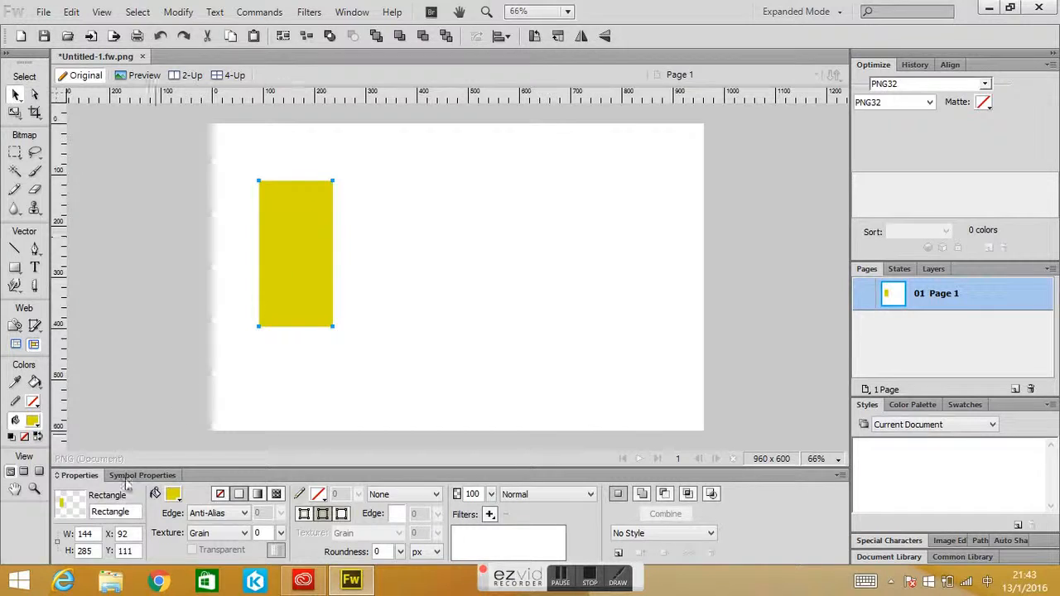
{"action": "left_click", "coordinate": [85, 534]}
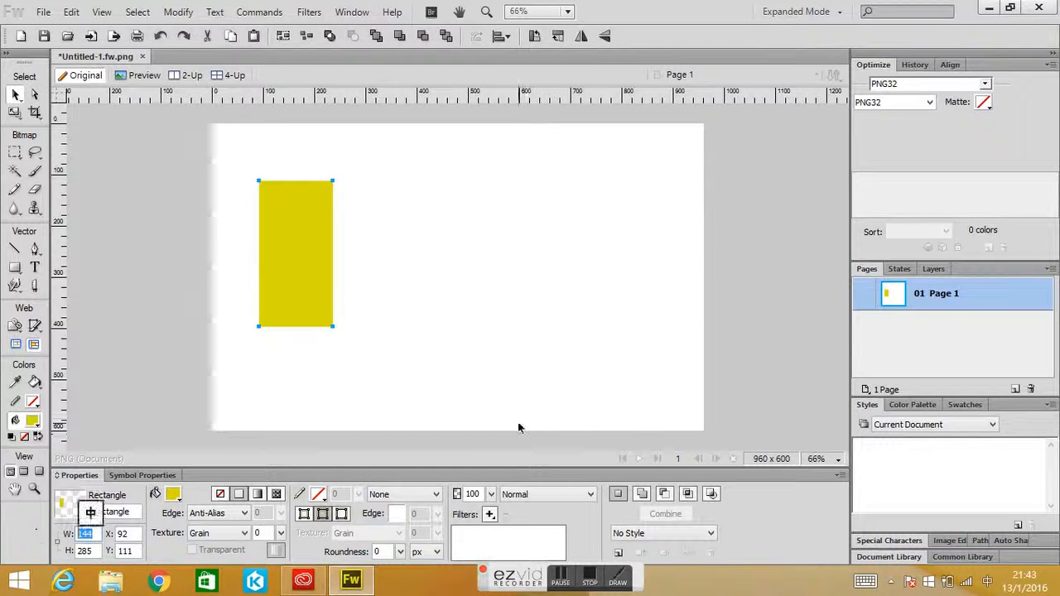
{"action": "type", "text": "200"}
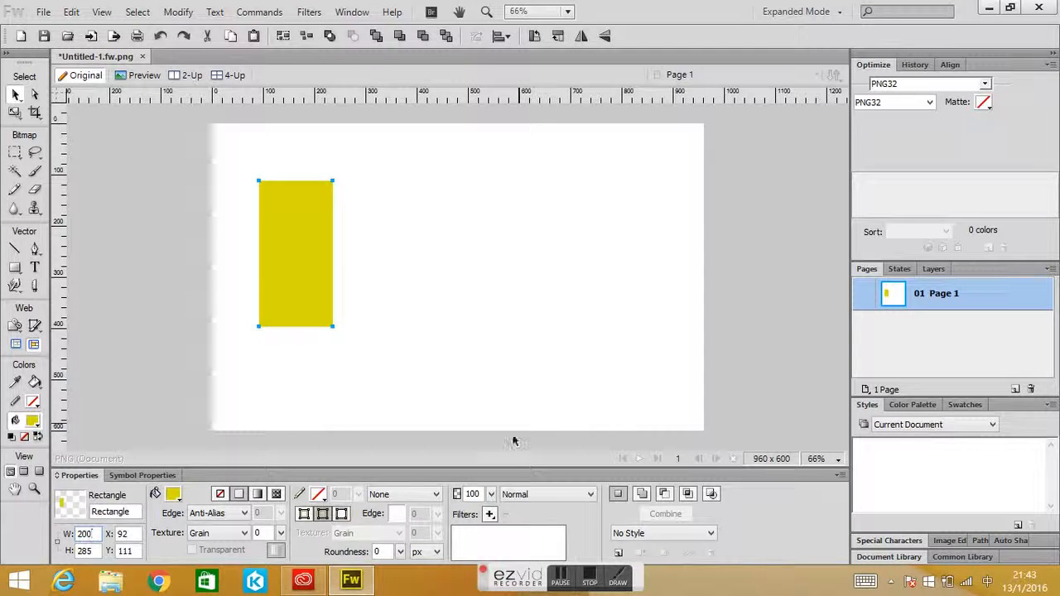
{"action": "key", "text": "Tab"}
{"action": "type", "text": "350"}
{"action": "key", "text": "Return"}
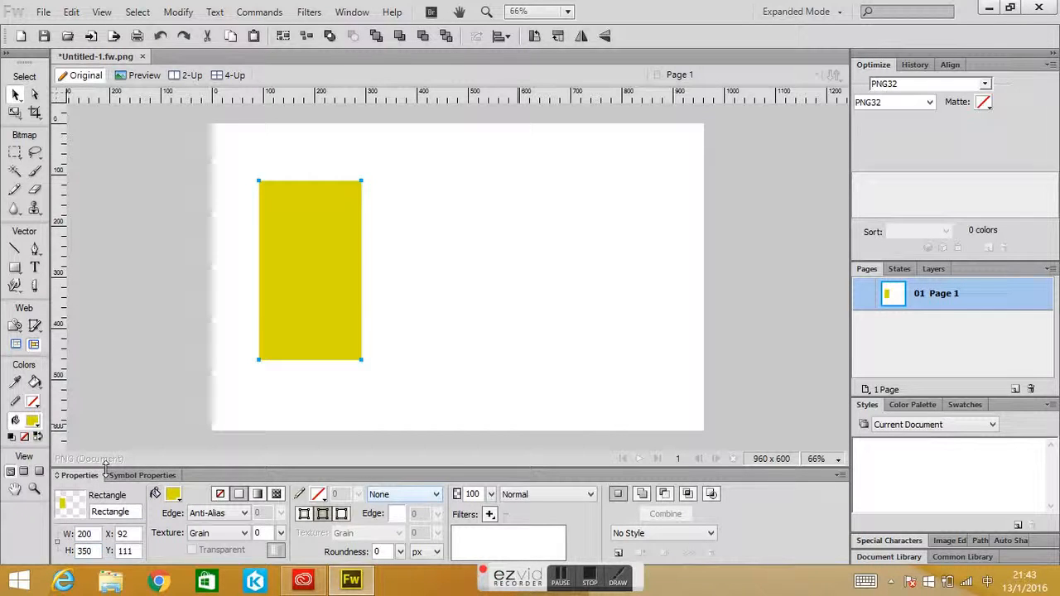
- Position the rectangle at X 0, Y 0, and move it freehand to about X 73, Y 126
{"action": "double_click", "coordinate": [124, 534]}
{"action": "type", "text": "0"}
{"action": "key", "text": "Tab"}
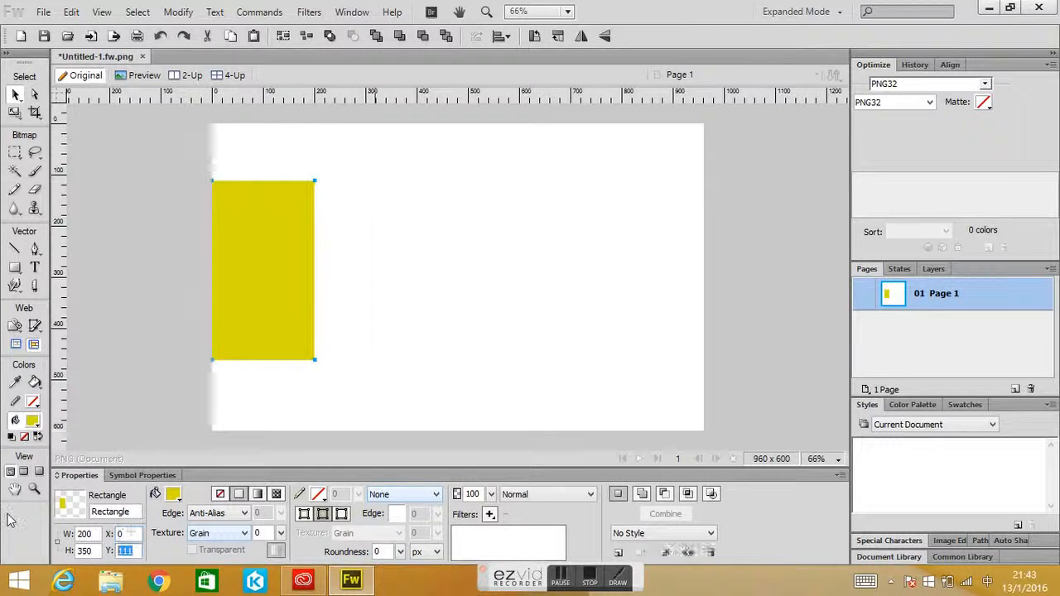
{"action": "type", "text": "0"}
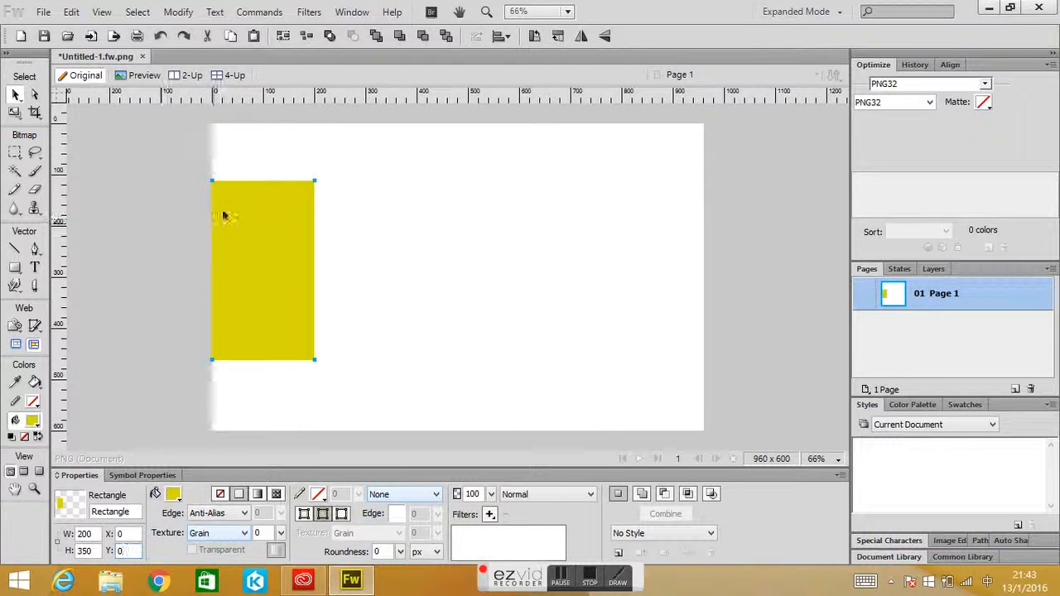
{"action": "left_click", "coordinate": [202, 192]}
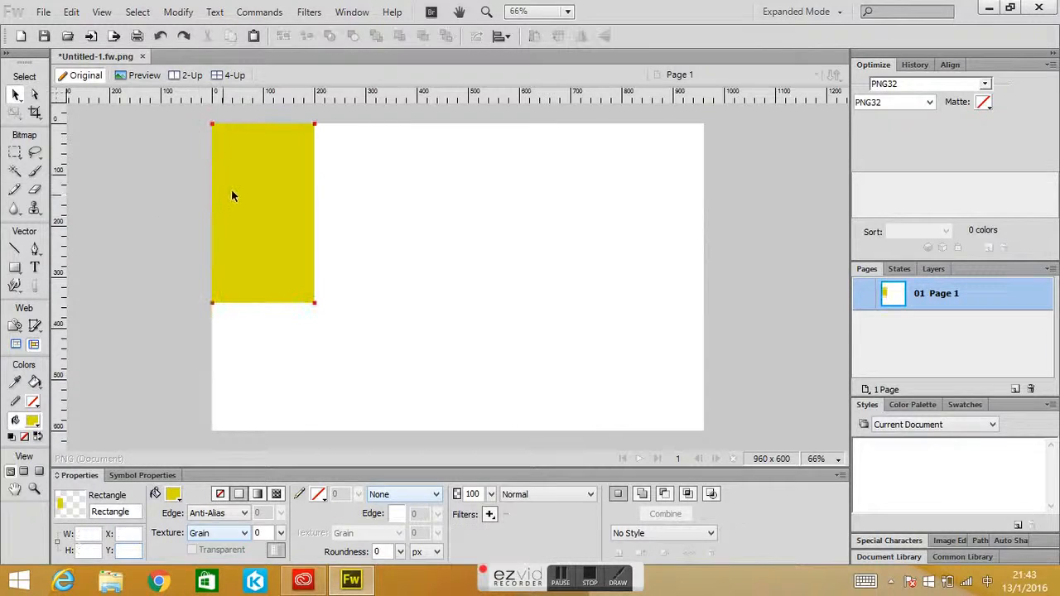
{"action": "left_click_drag", "start_coordinate": [277, 187], "coordinate": [314, 251]}
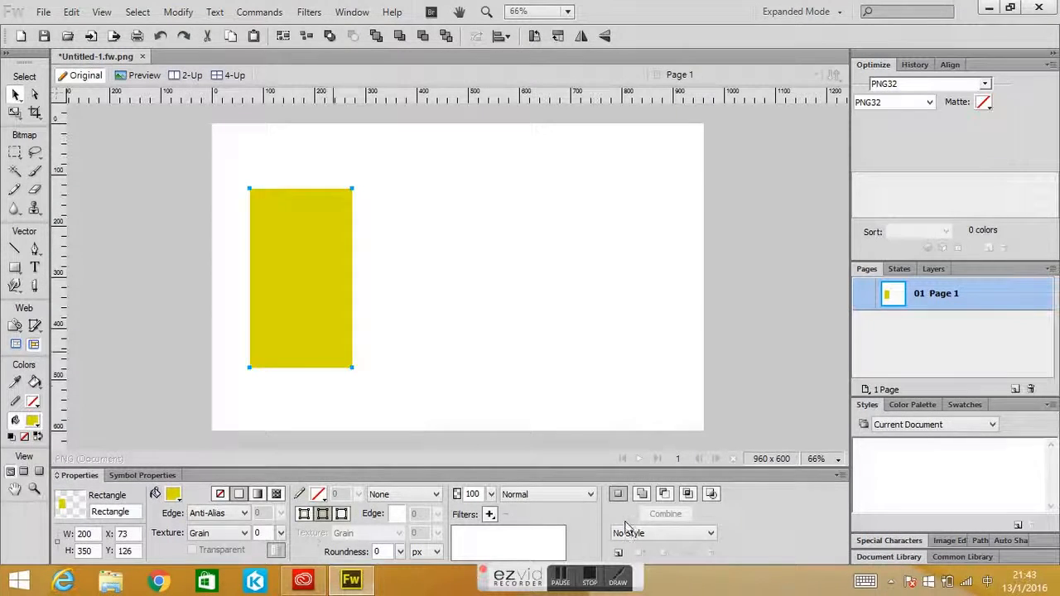
- Try a width of 400 px for the rectangle with its proportions constrained, and undo the resize
{"action": "double_click", "coordinate": [93, 534]}
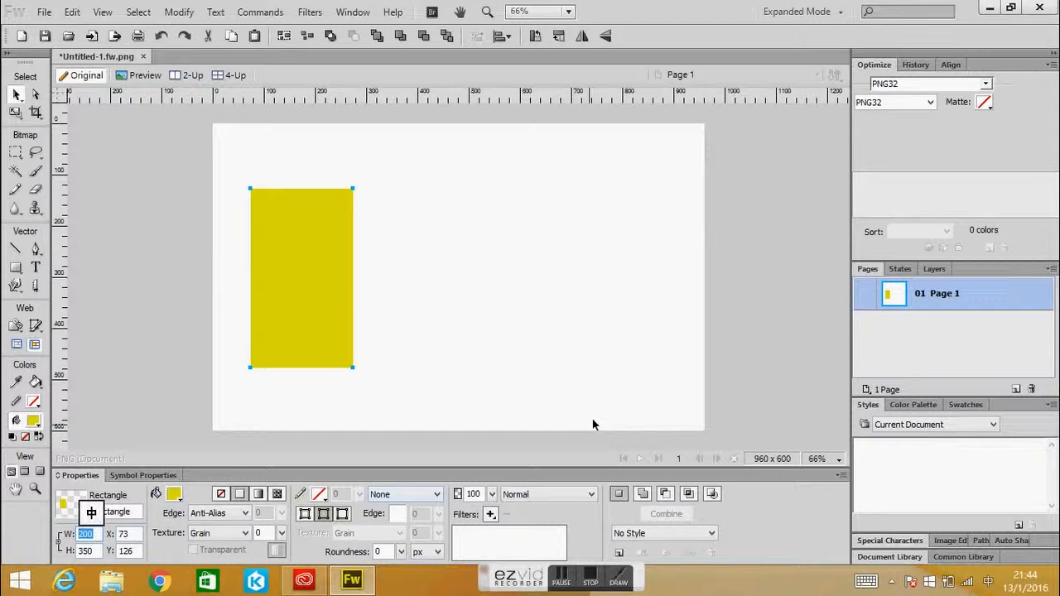
{"action": "type", "text": "400"}
{"action": "key", "text": "Return"}
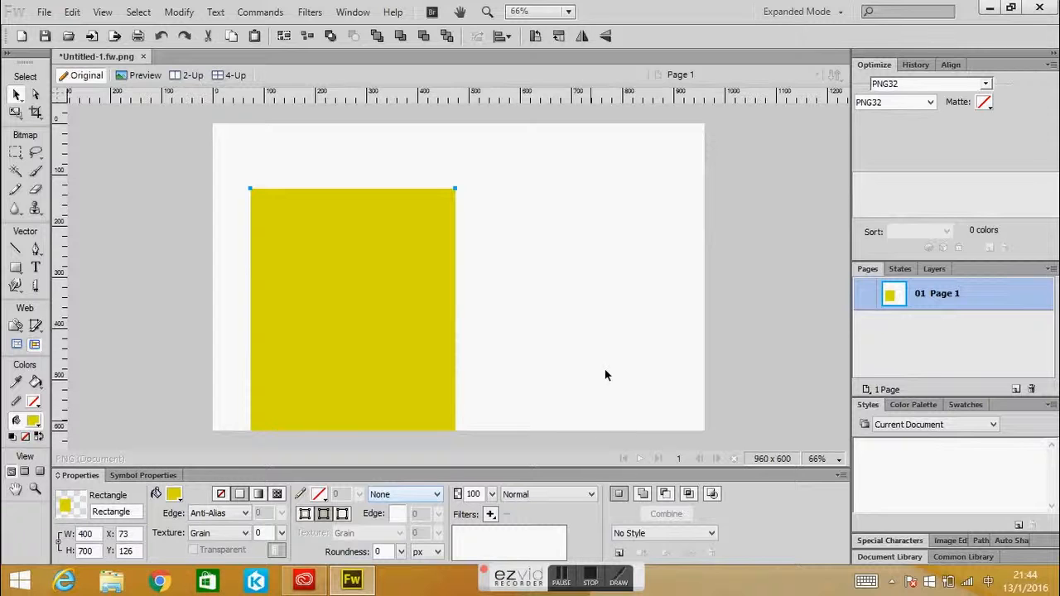
{"action": "key", "text": "ctrl+z"}
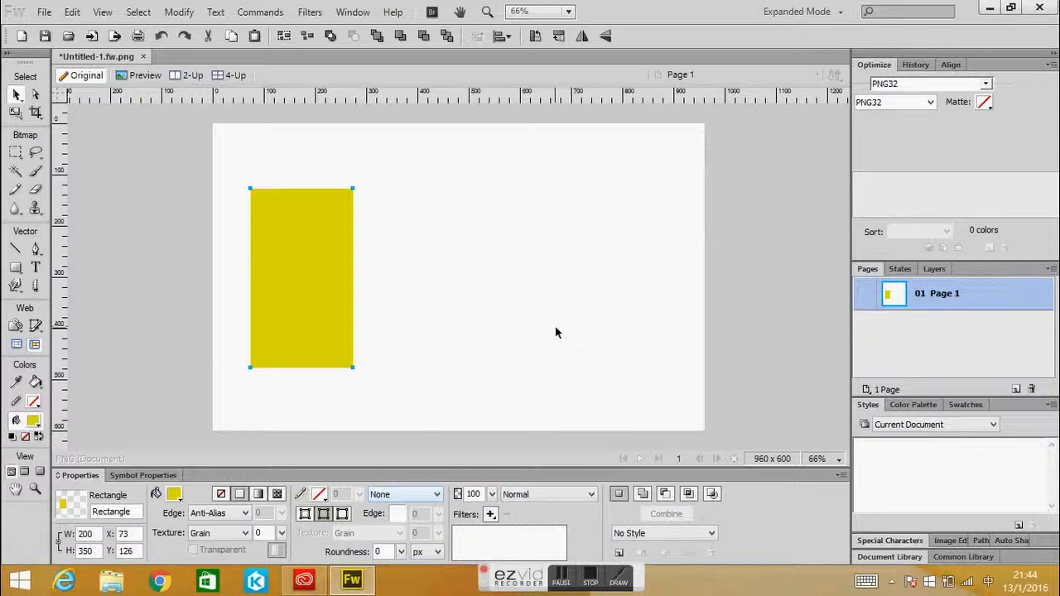
- Try corner roundness values of 40 and 100 px on the rectangle
{"action": "left_click", "coordinate": [400, 552]}
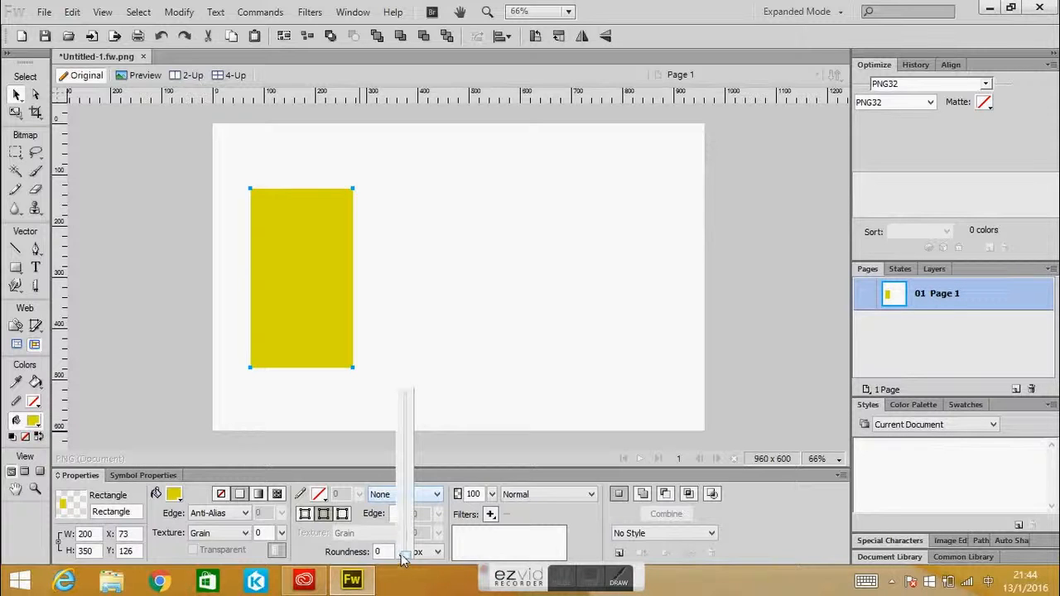
{"action": "type", "text": "40"}
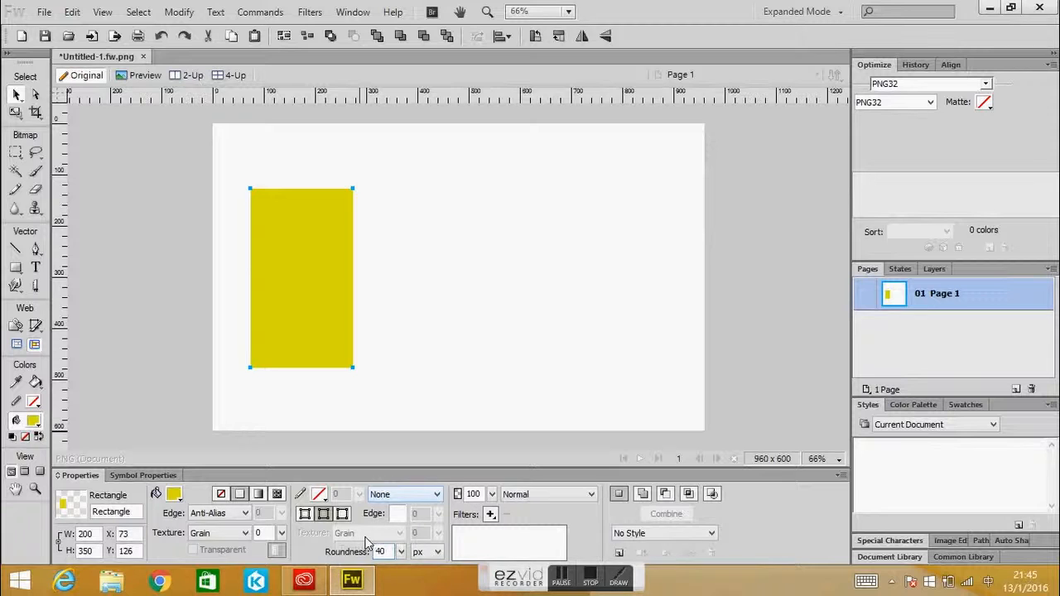
{"action": "key", "text": "Return"}
{"action": "left_click", "coordinate": [400, 552]}
{"action": "type", "text": "100"}
{"action": "key", "text": "Return"}
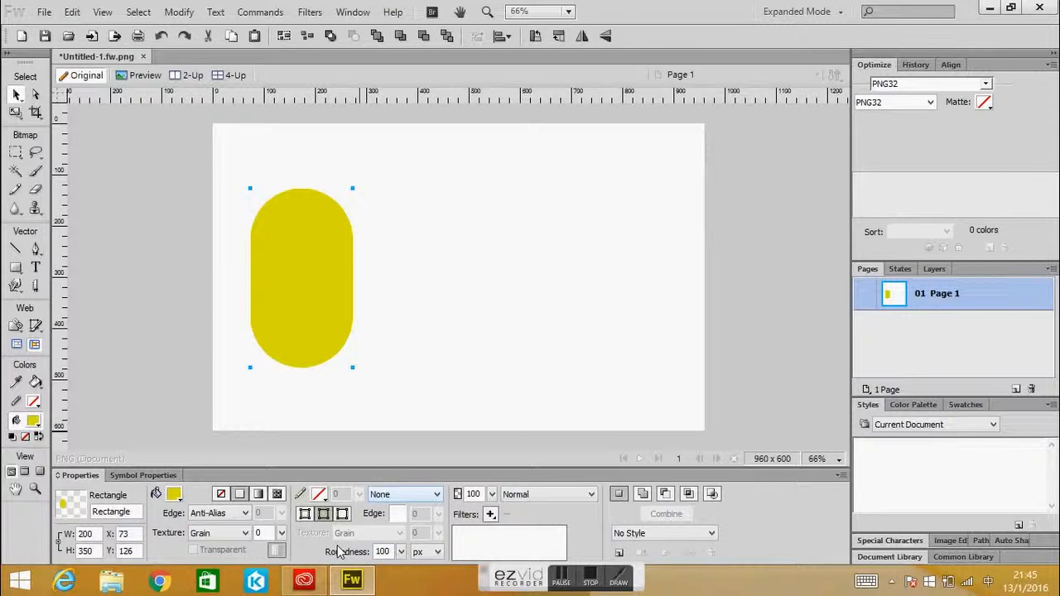
- Set the rectangle's corner roundness to 30 px
{"action": "double_click", "coordinate": [393, 551]}
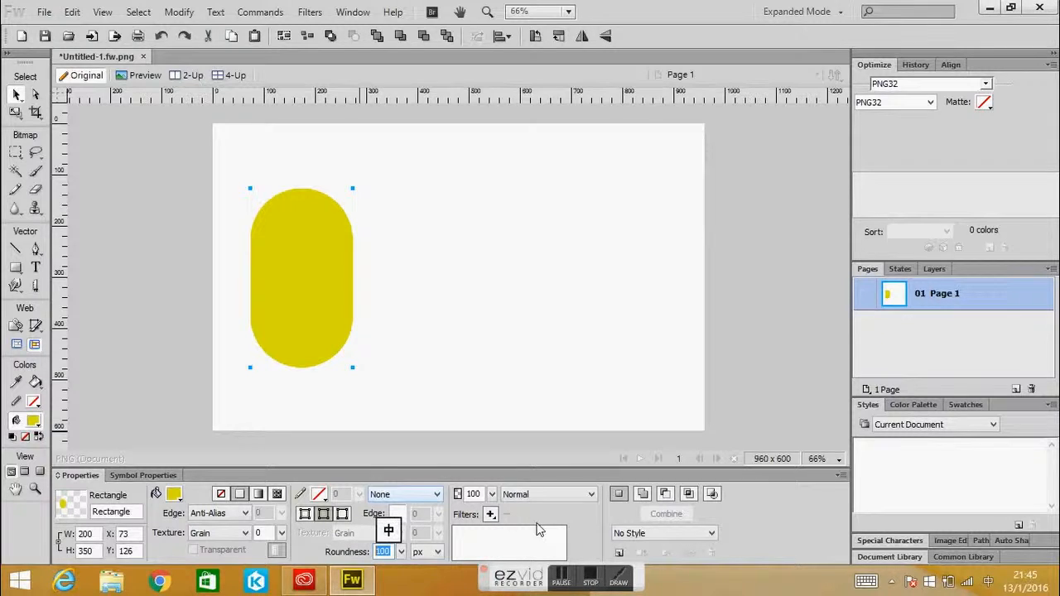
{"action": "type", "text": "30"}
{"action": "key", "text": "Return"}
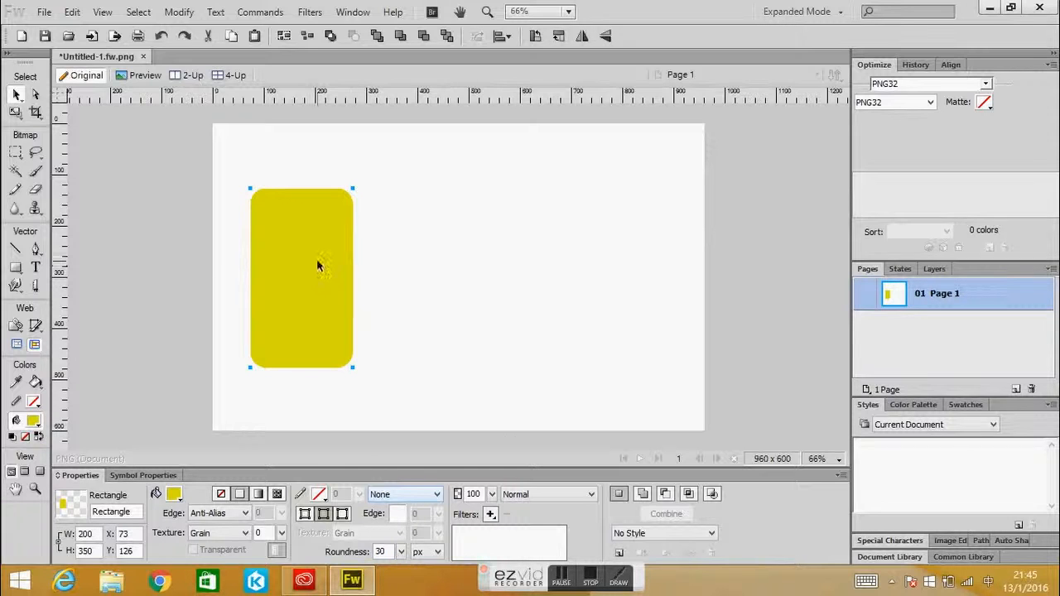
- Duplicate the rounded rectangle and delete the duplicate
{"action": "right_click", "coordinate": [318, 309]}
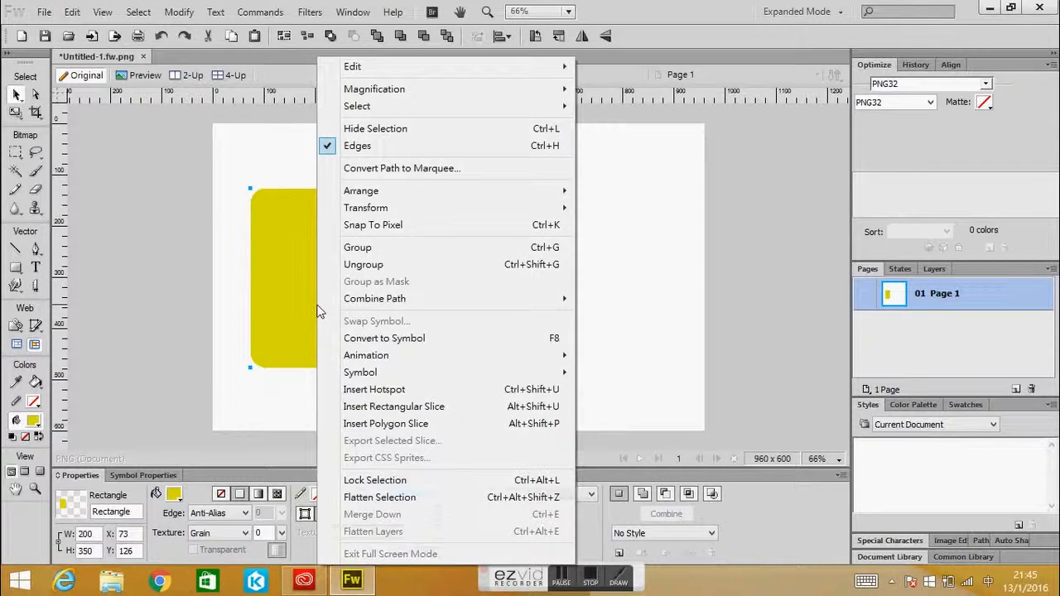
{"action": "mouse_move", "coordinate": [439, 73]}
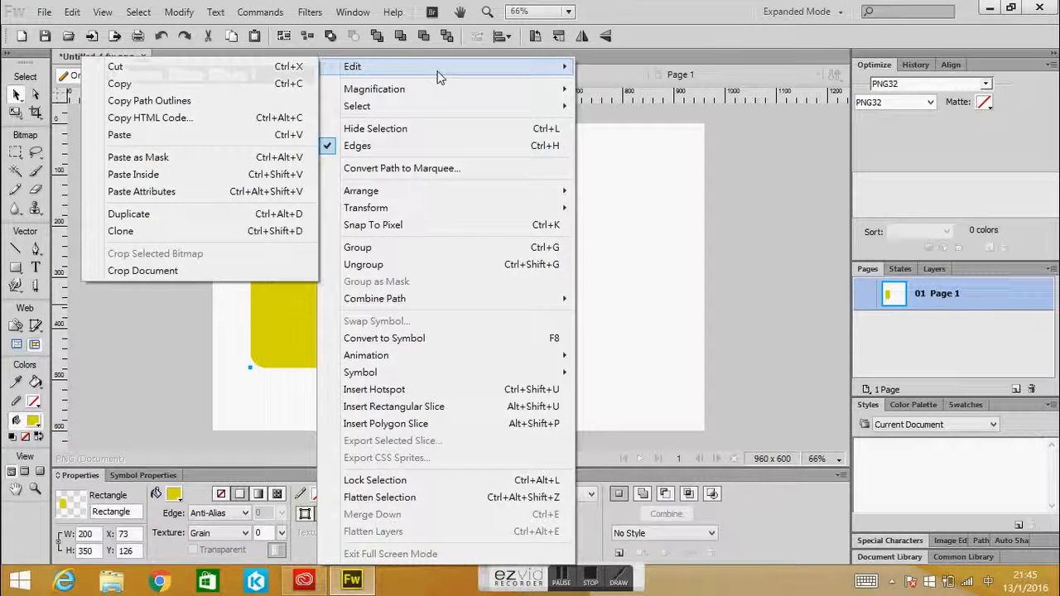
{"action": "left_click", "coordinate": [203, 215]}
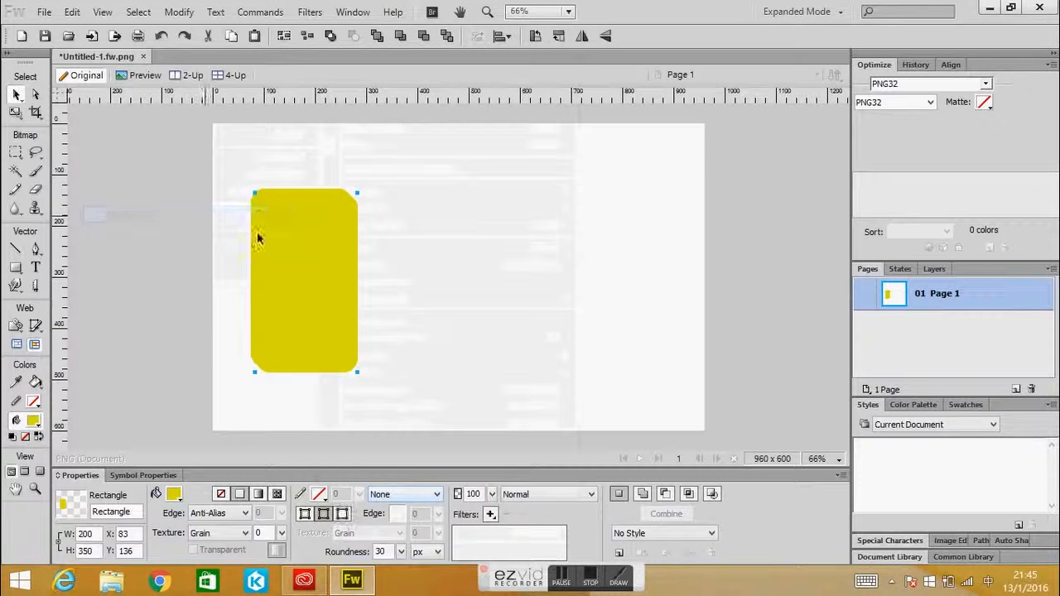
{"action": "mouse_move", "coordinate": [340, 284]}
{"action": "left_mouse_down"}
{"action": "mouse_move", "coordinate": [372, 310]}
{"action": "mouse_move", "coordinate": [345, 292]}
{"action": "left_mouse_up"}
{"action": "key", "text": "Delete"}
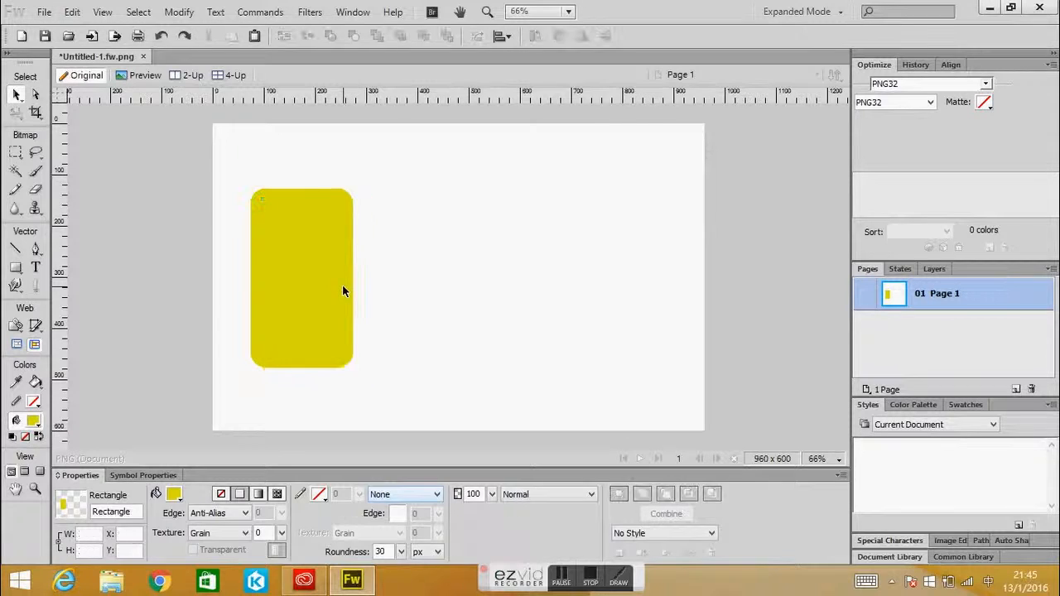
- Clone the rounded rectangle and move the clone beside the original, to about X 312, Y 125
{"action": "right_click", "coordinate": [343, 286]}
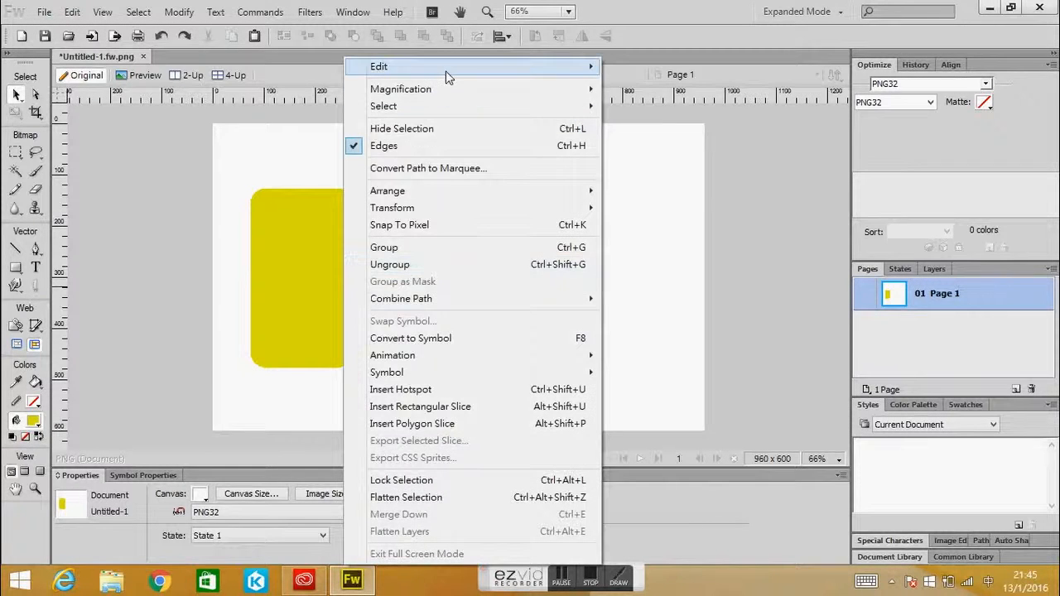
{"action": "mouse_move", "coordinate": [446, 70]}
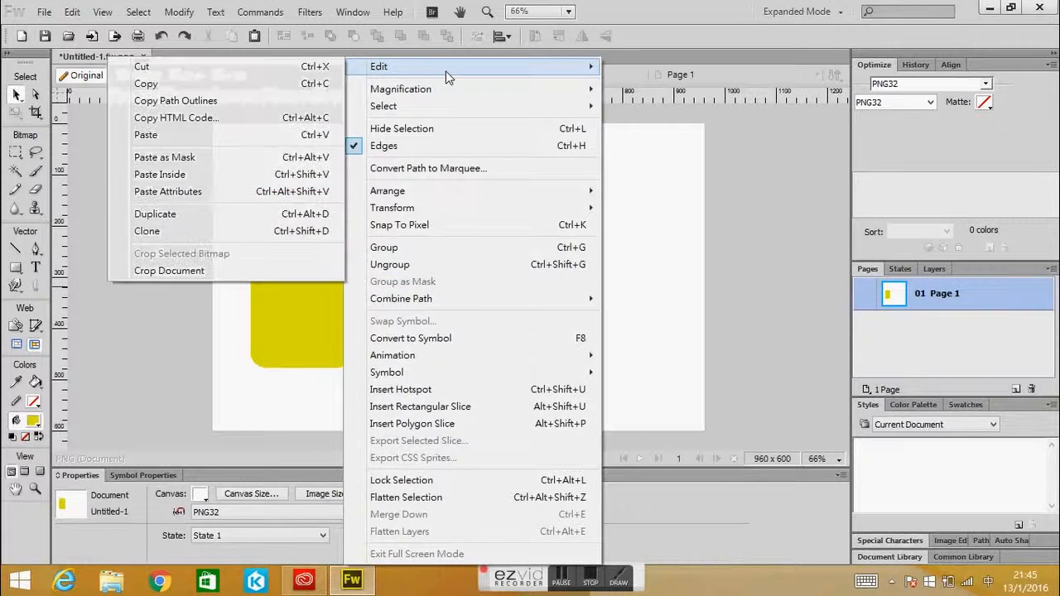
{"action": "left_click", "coordinate": [231, 234]}
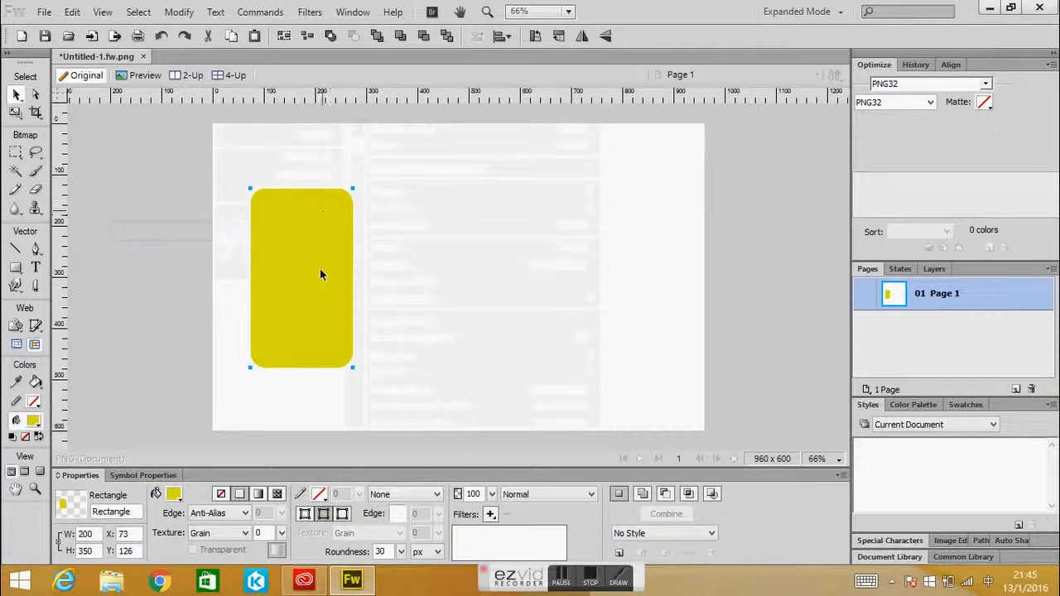
{"action": "mouse_move", "coordinate": [315, 236]}
{"action": "left_mouse_down"}
{"action": "mouse_move", "coordinate": [395, 238]}
{"action": "mouse_move", "coordinate": [418, 261]}
{"action": "mouse_move", "coordinate": [501, 258]}
{"action": "mouse_move", "coordinate": [424, 250]}
{"action": "left_mouse_up"}
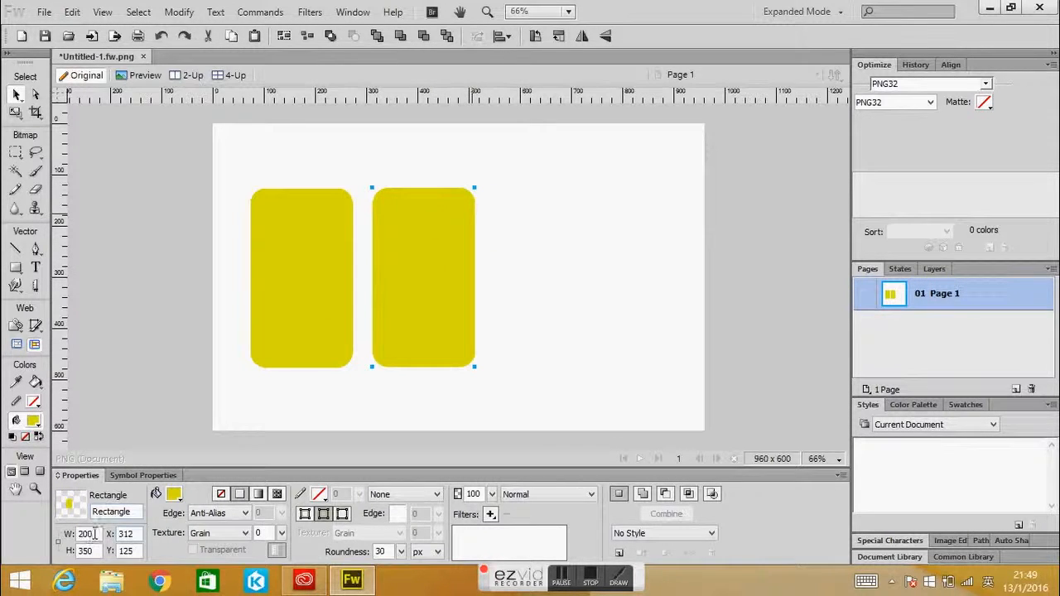
- Set the cloned rectangle's width to 600 px
{"action": "type", "text": "600"}
{"action": "key", "text": "Return"}
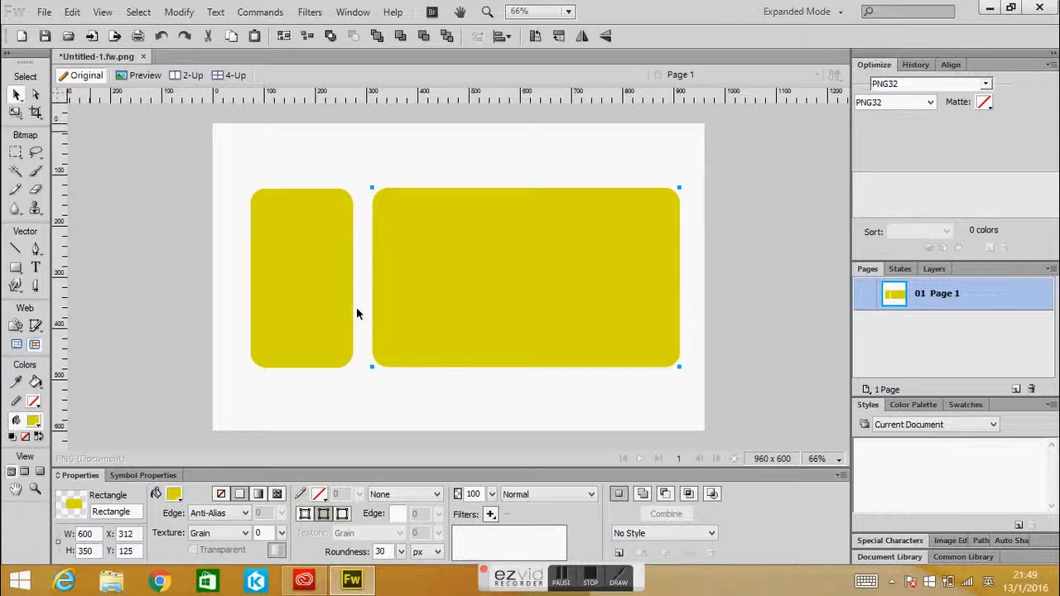
{"action": "key", "text": "ctrl+equal"}
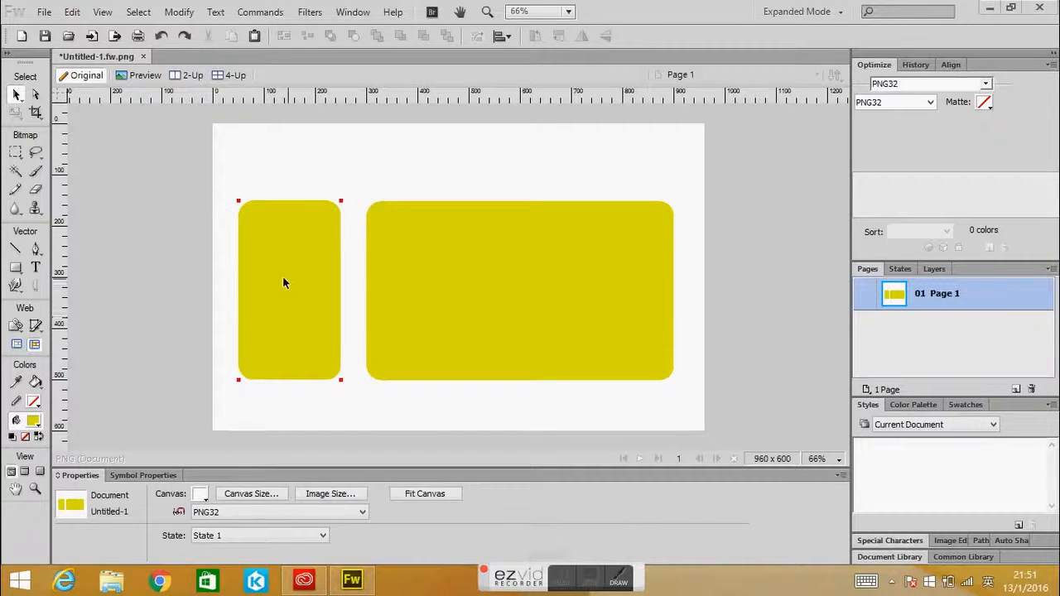
- Apply a linear black-to-yellow gradient fill to the narrow rounded rectangle
{"action": "left_click", "coordinate": [289, 287]}
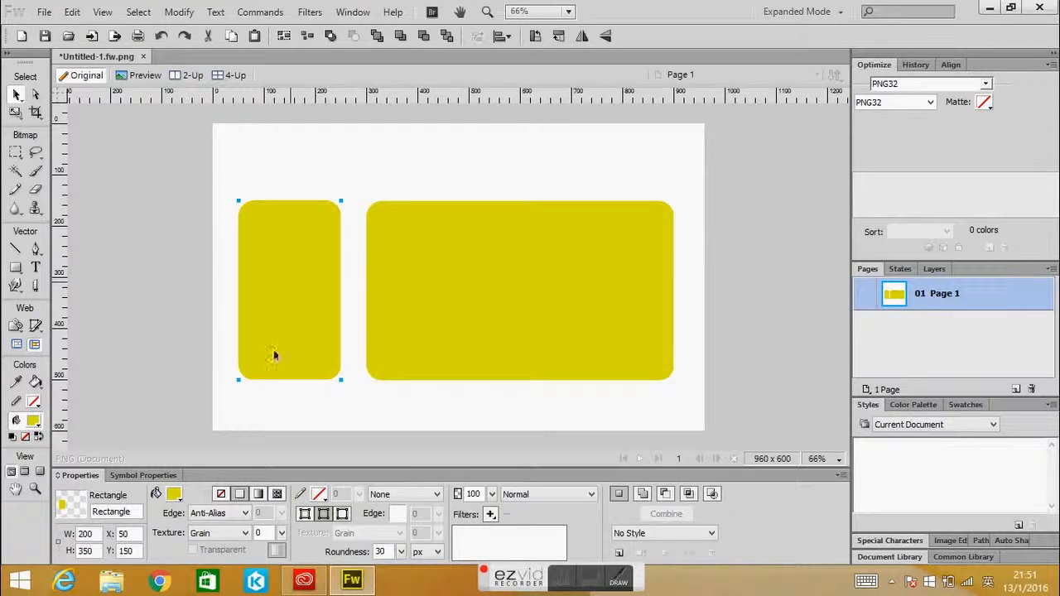
{"action": "left_click", "coordinate": [259, 494]}
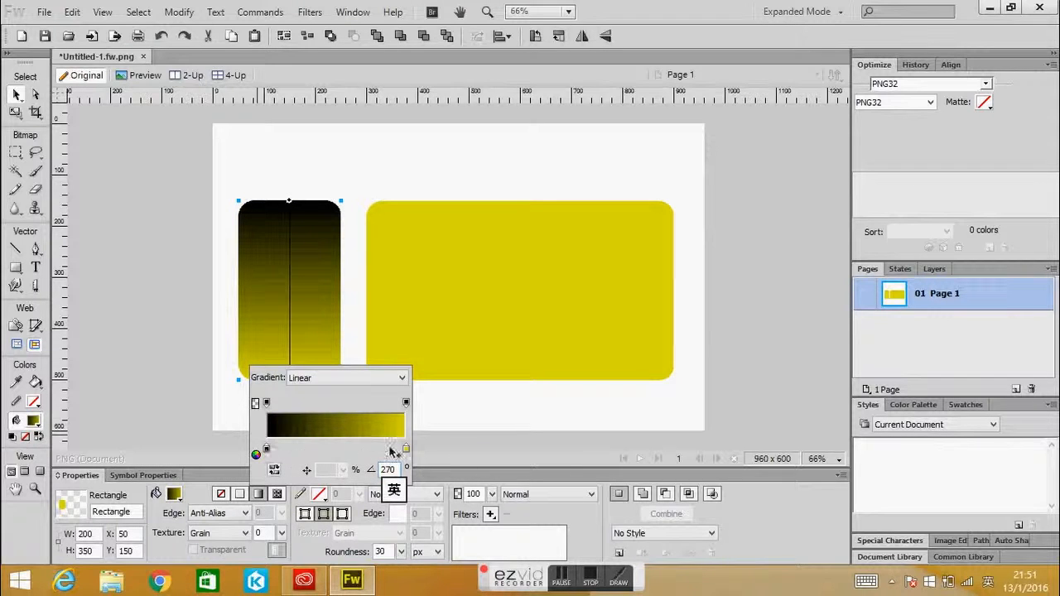
- Try the gradient's yellow stop at 58% and black stop at 8%, and return them to 100% and 0%
{"action": "left_click_drag", "start_coordinate": [405, 451], "coordinate": [348, 452]}
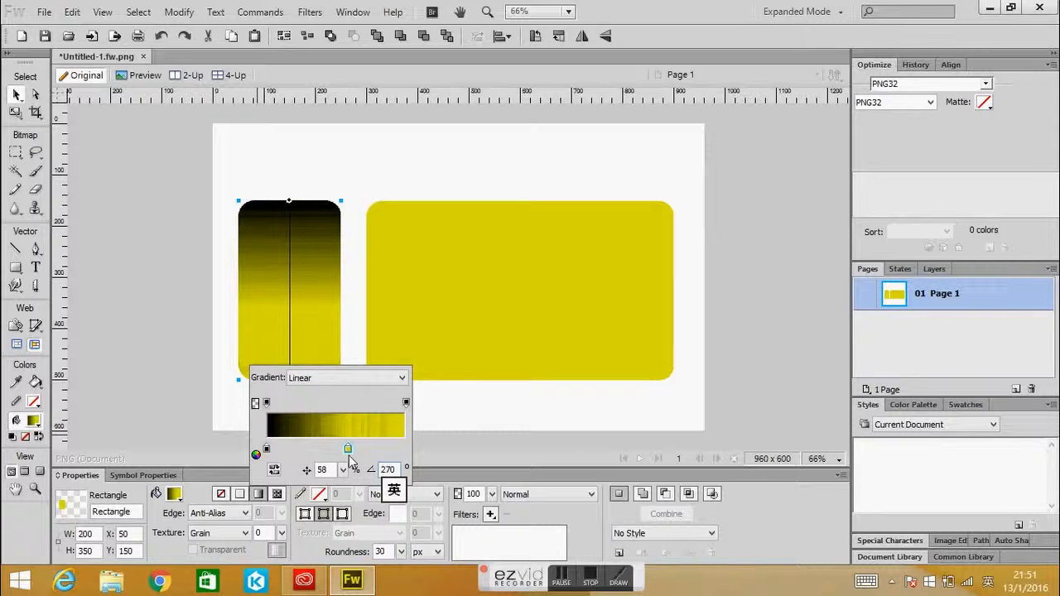
{"action": "left_click", "coordinate": [278, 450]}
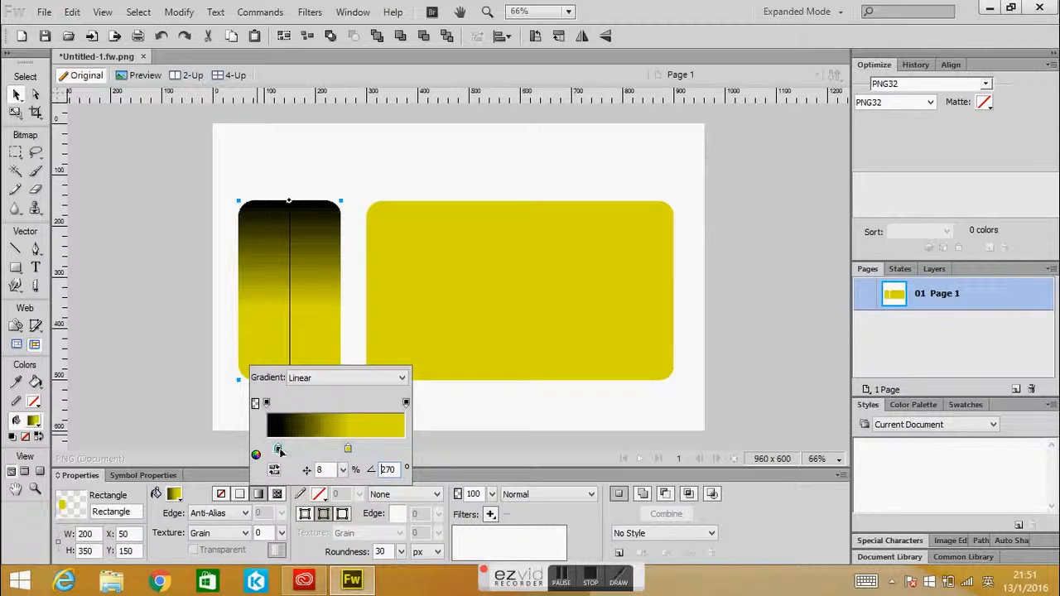
{"action": "left_click_drag", "start_coordinate": [278, 449], "coordinate": [242, 451]}
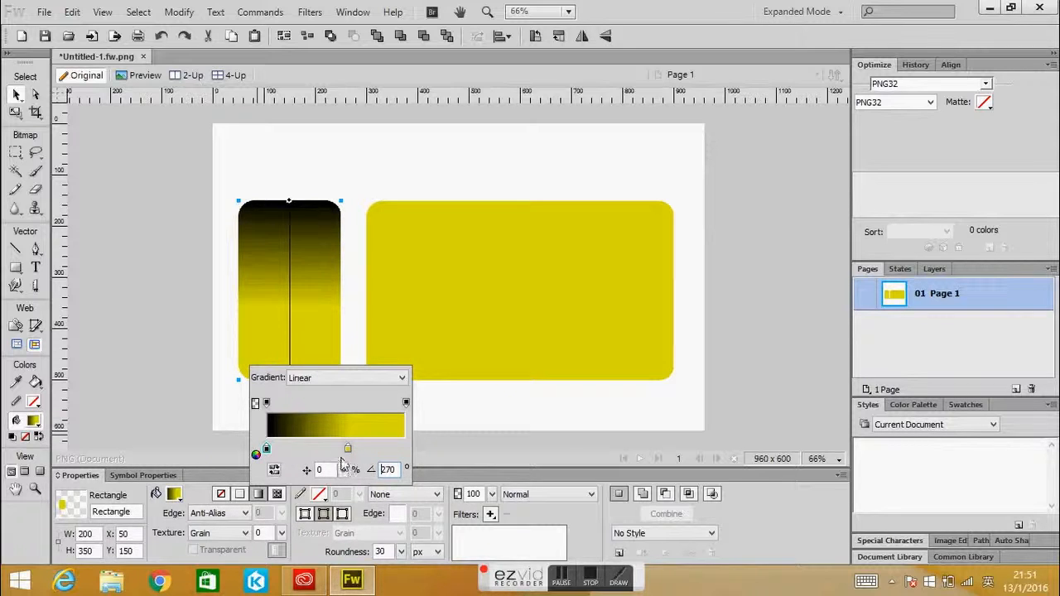
{"action": "left_click_drag", "start_coordinate": [344, 450], "coordinate": [438, 454]}
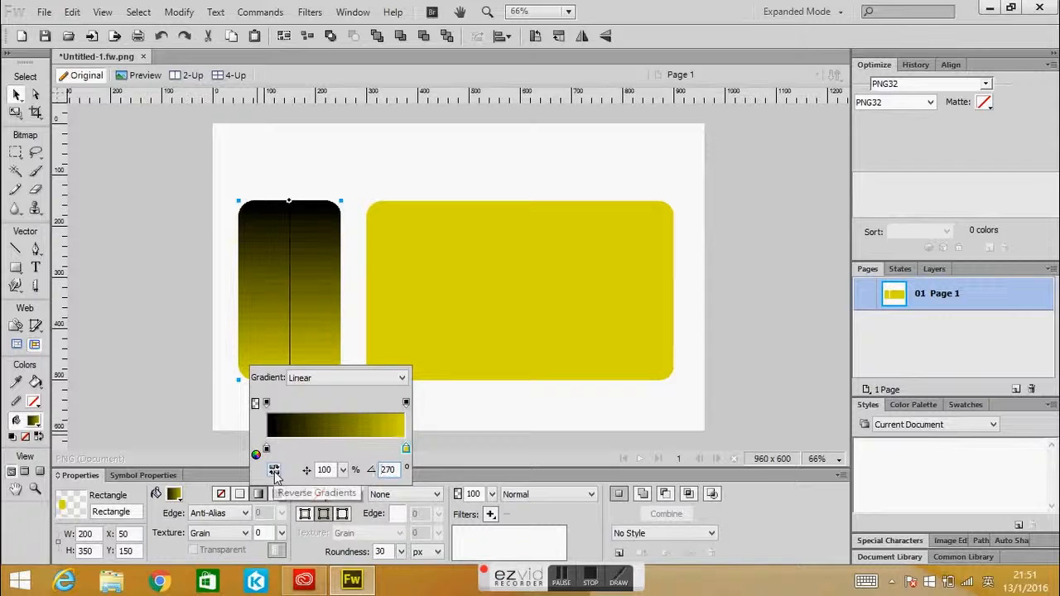
- Reverse the narrow rectangle's gradient direction and back again twice, and close the gradient settings
{"action": "left_click", "coordinate": [274, 472]}
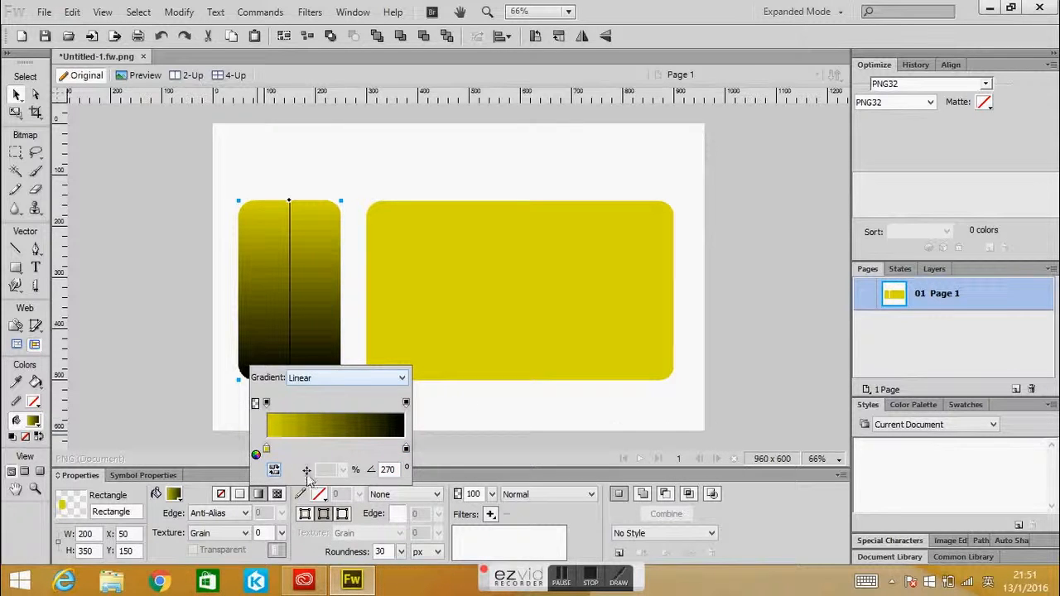
{"action": "left_click", "coordinate": [274, 472]}
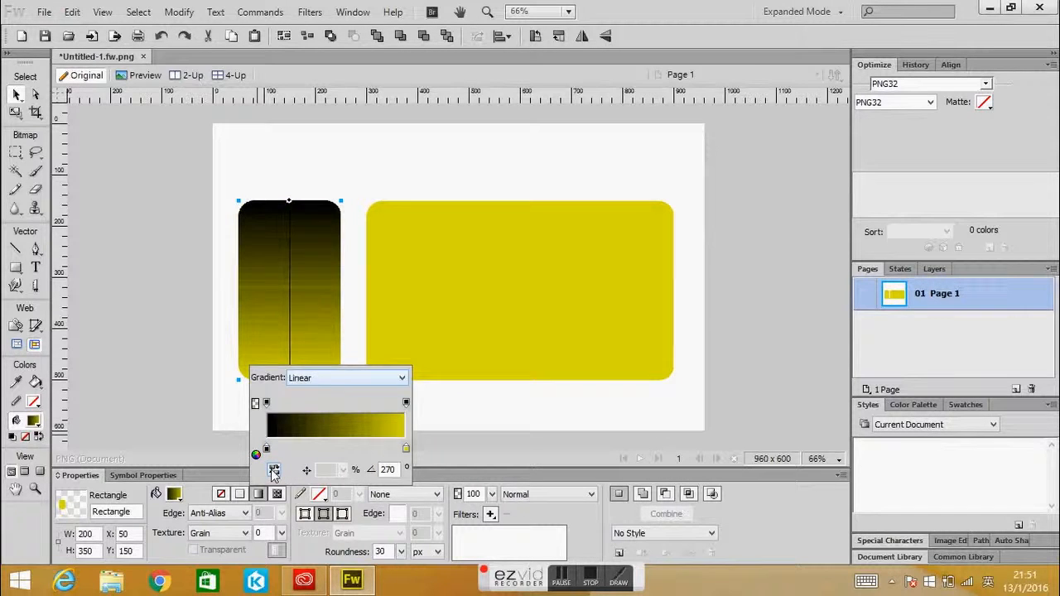
{"action": "left_click", "coordinate": [275, 471]}
{"action": "left_click", "coordinate": [274, 471]}
{"action": "left_click", "coordinate": [432, 421]}
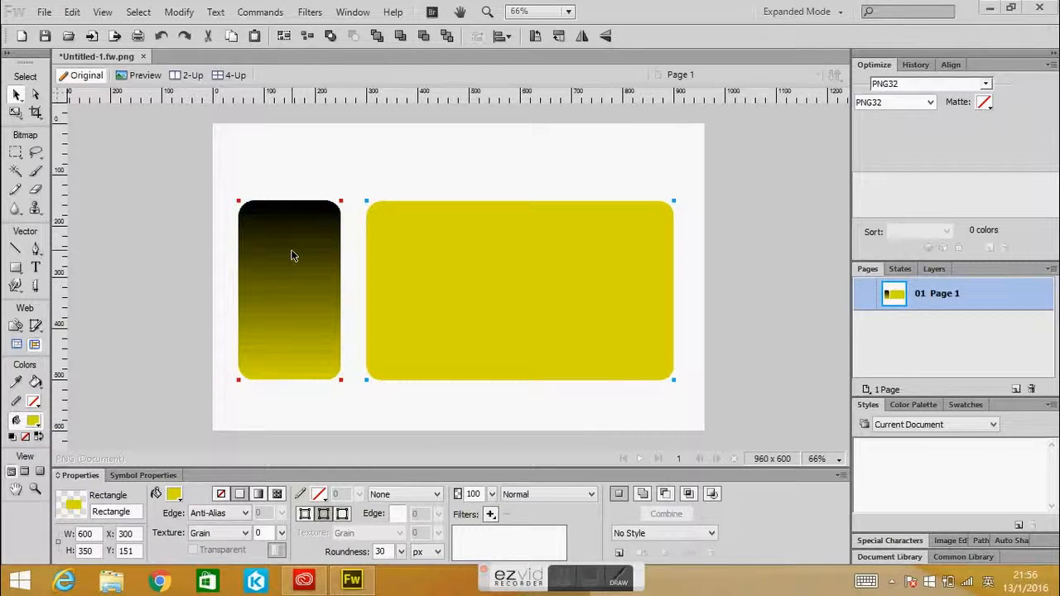
- Copy the narrow gradient rectangle and paste its attributes onto the wide yellow rectangle
{"action": "right_click", "coordinate": [304, 256]}
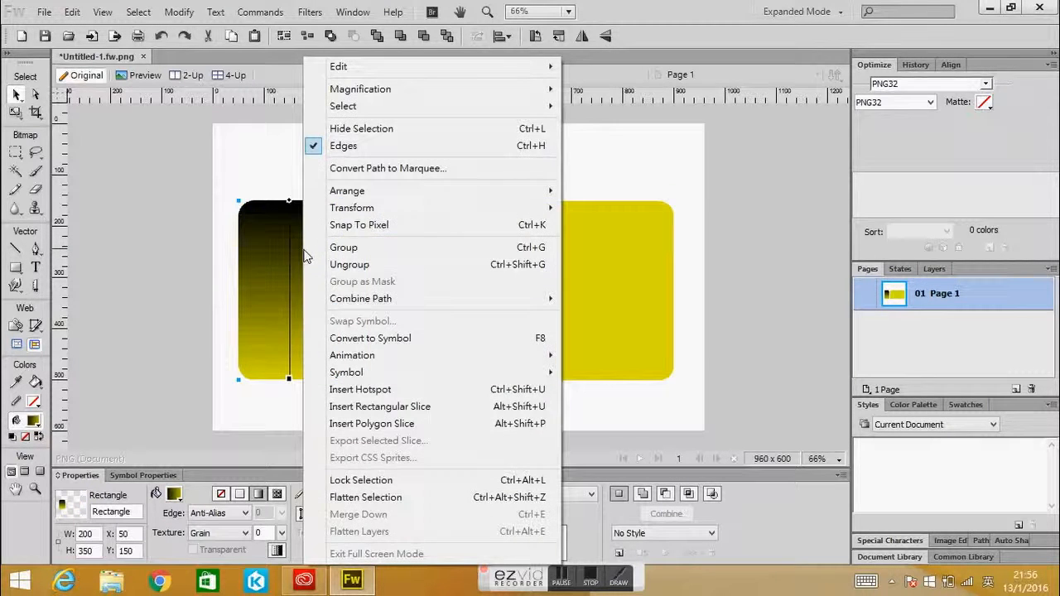
{"action": "mouse_move", "coordinate": [356, 68]}
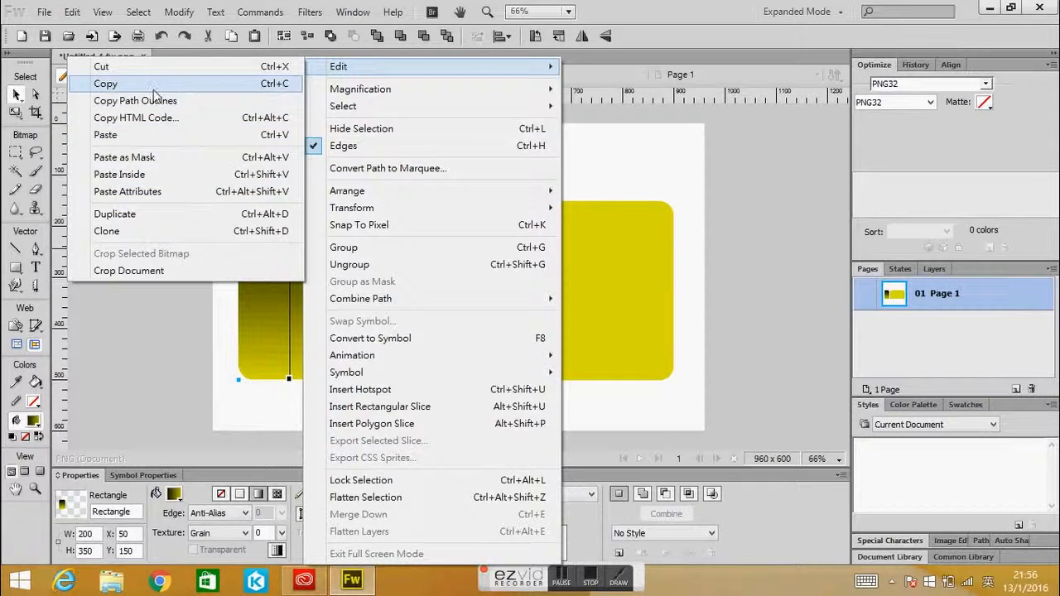
{"action": "left_click", "coordinate": [227, 86]}
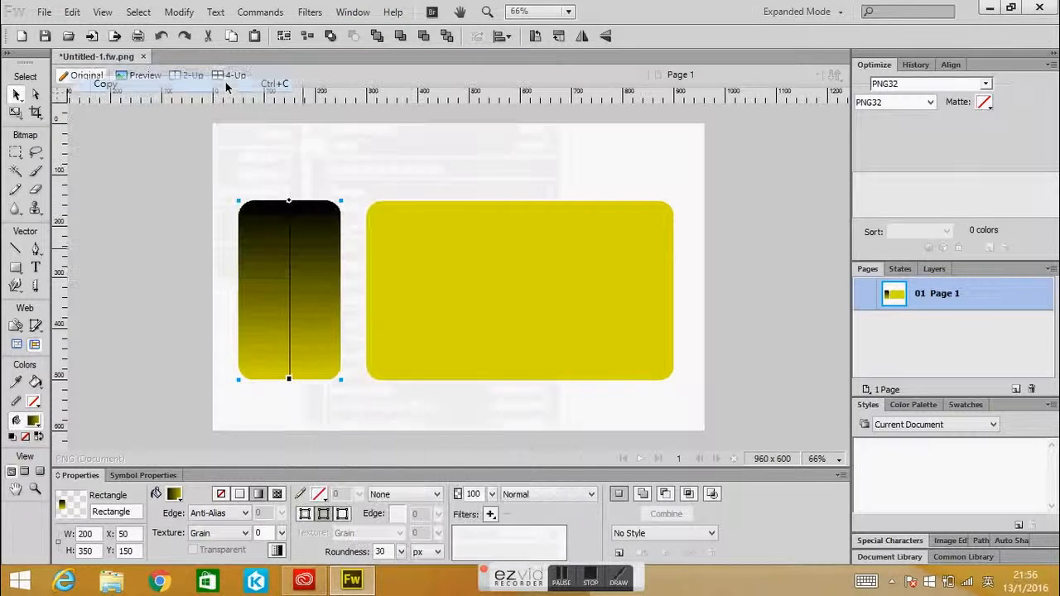
{"action": "left_click", "coordinate": [510, 242]}
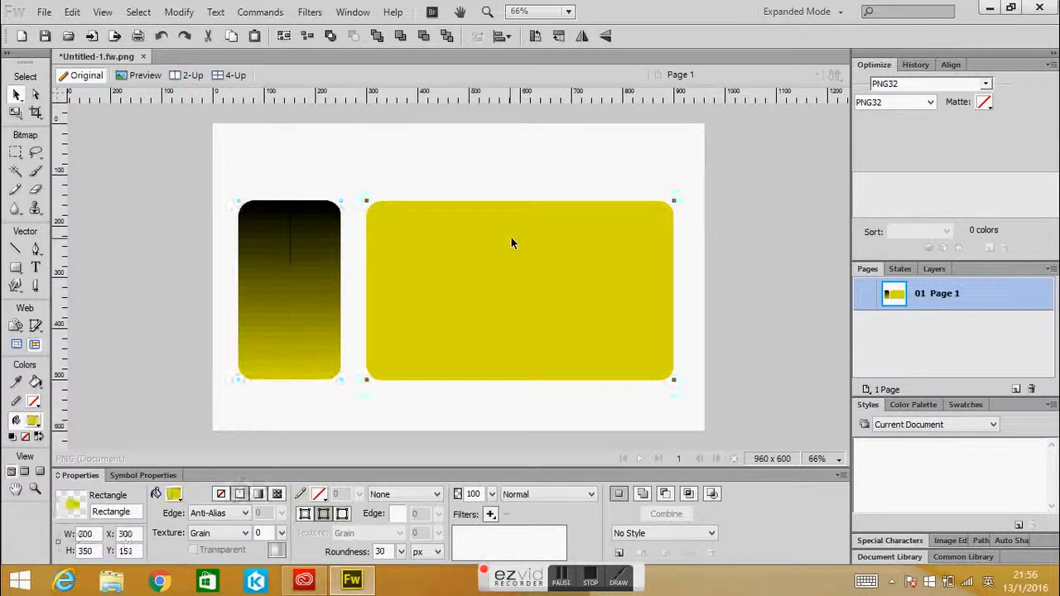
{"action": "right_click", "coordinate": [511, 242]}
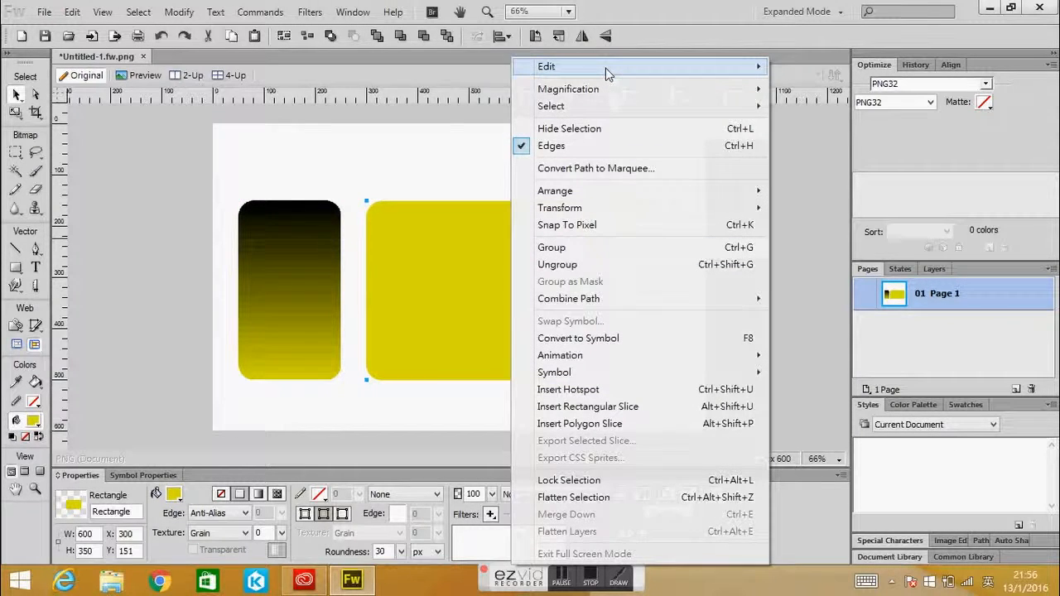
{"action": "mouse_move", "coordinate": [607, 74]}
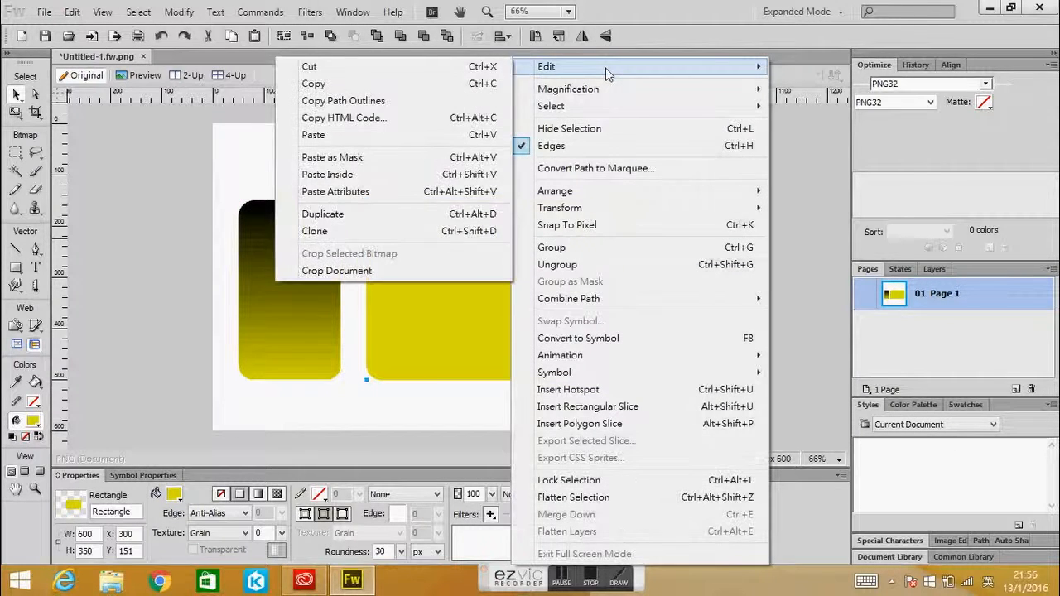
{"action": "left_click", "coordinate": [393, 195]}
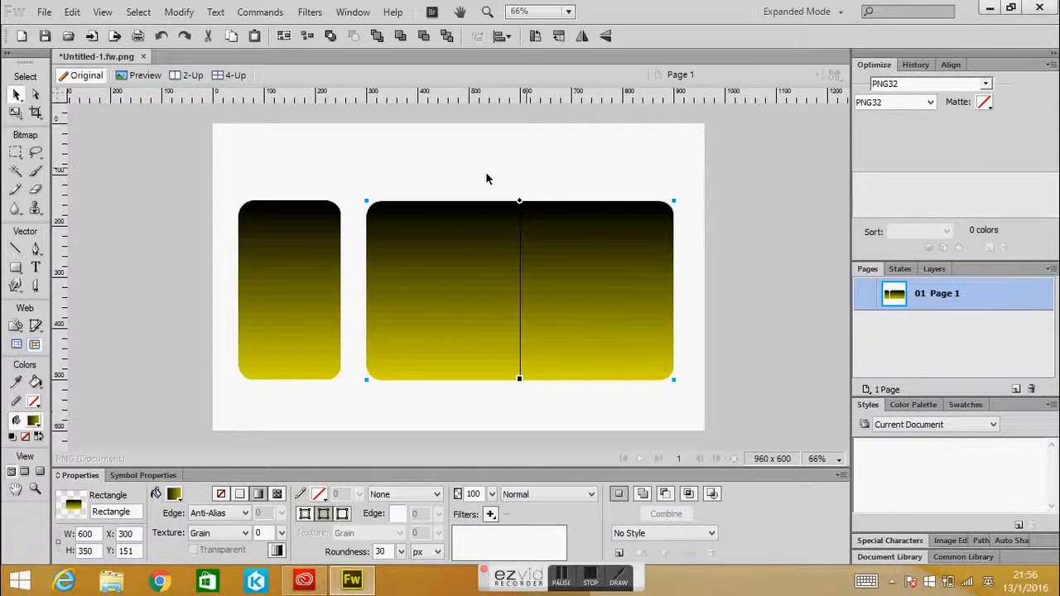
- Try angling the wide rectangle's gradient diagonally by repositioning both of its handles, and undo the handle moves
{"action": "left_click_drag", "start_coordinate": [520, 382], "coordinate": [371, 338]}
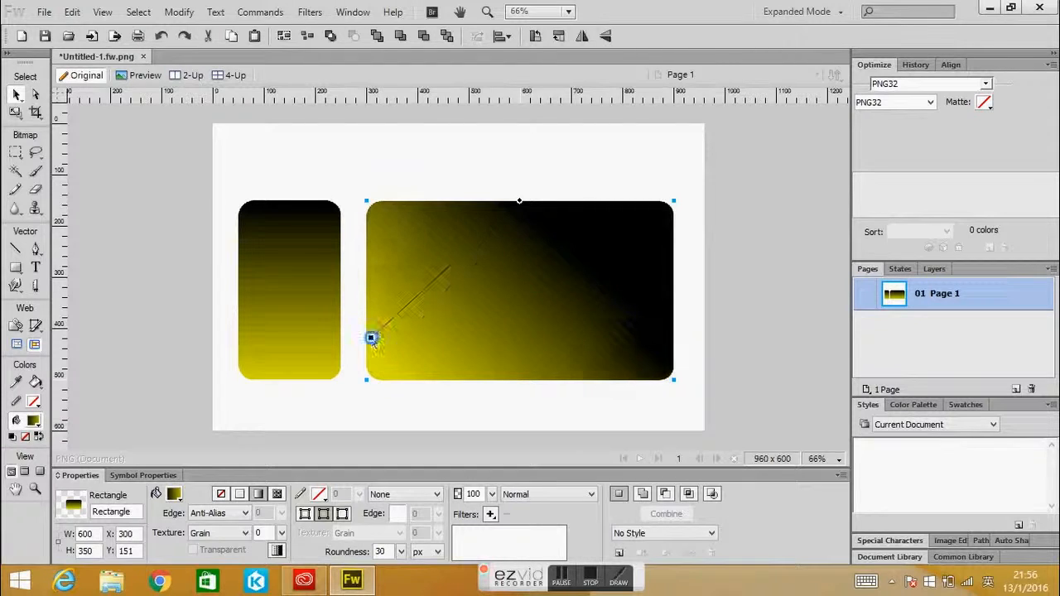
{"action": "left_click_drag", "start_coordinate": [521, 208], "coordinate": [636, 231]}
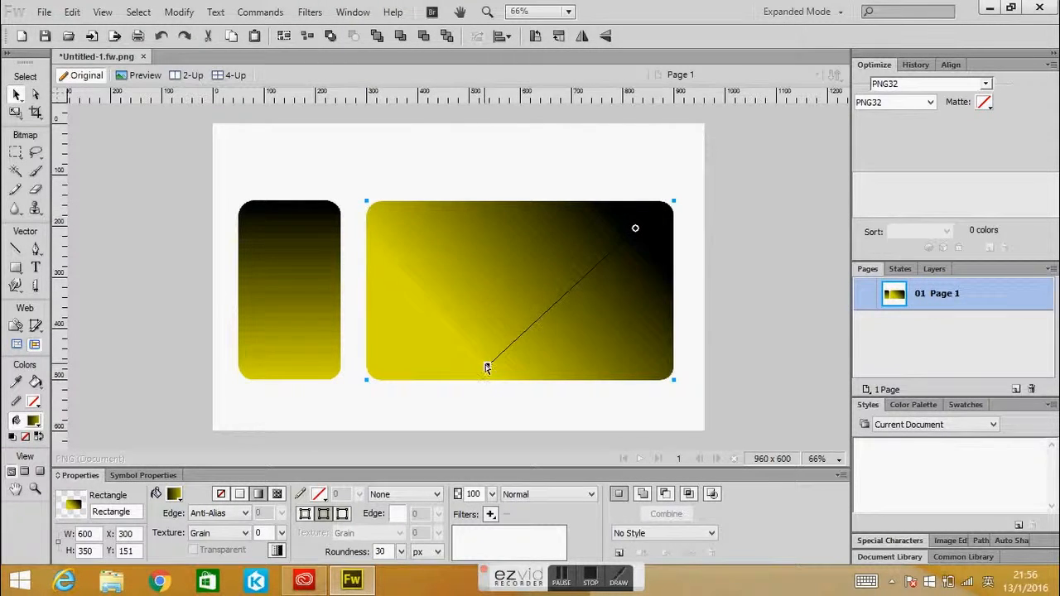
{"action": "left_click_drag", "start_coordinate": [486, 367], "coordinate": [373, 375]}
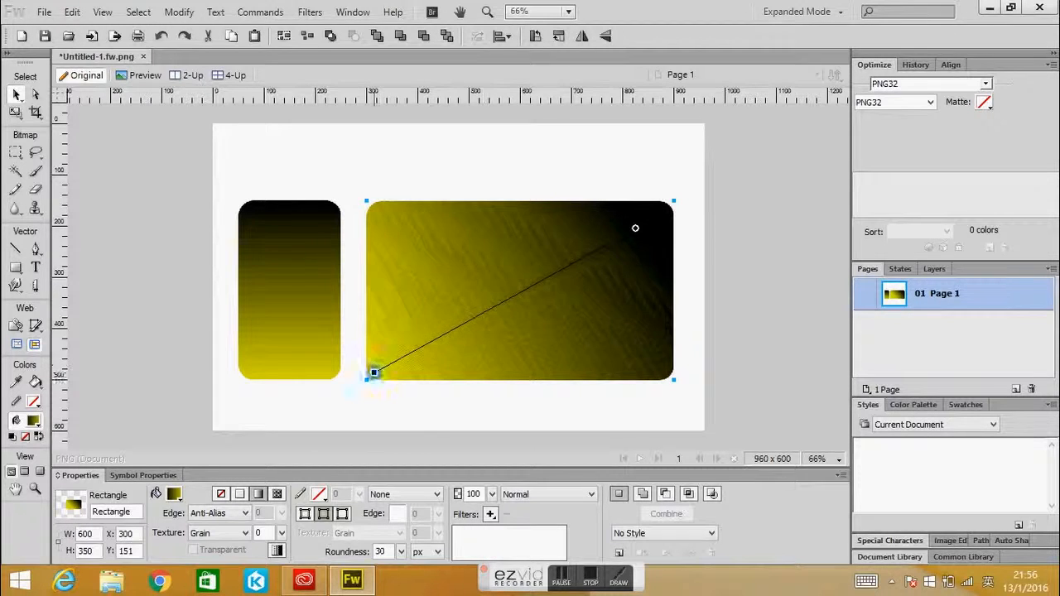
{"action": "key", "text": "ctrl+z"}
{"action": "key", "text": "ctrl+z"}
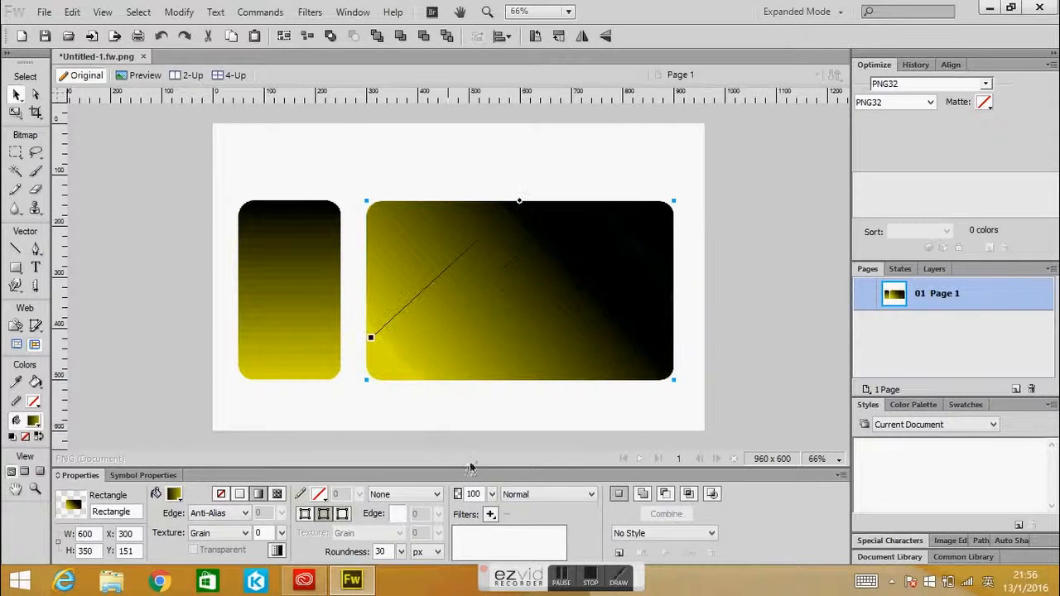
{"action": "key", "text": "ctrl+z"}
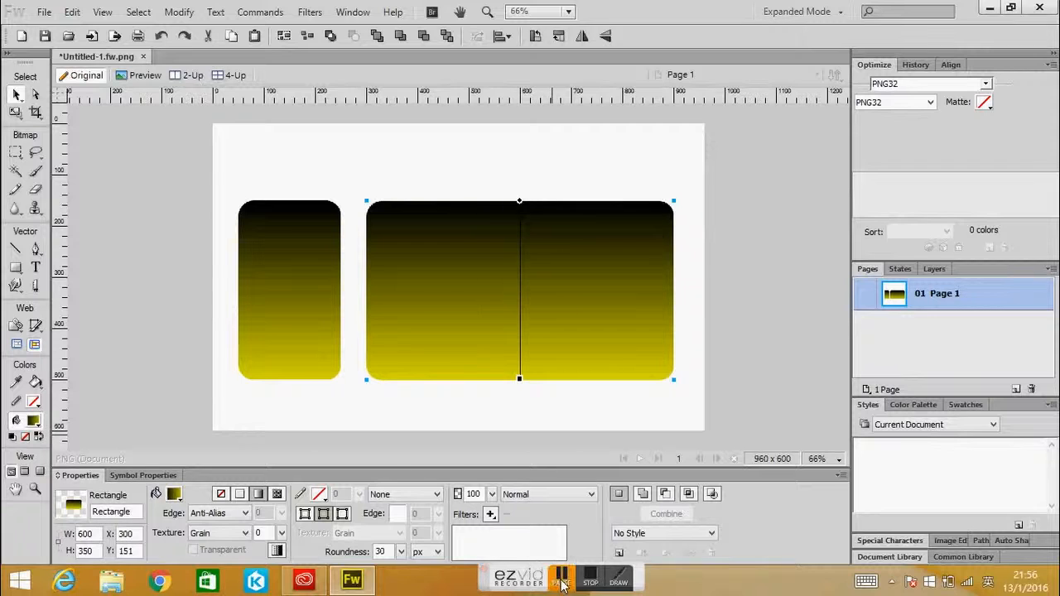